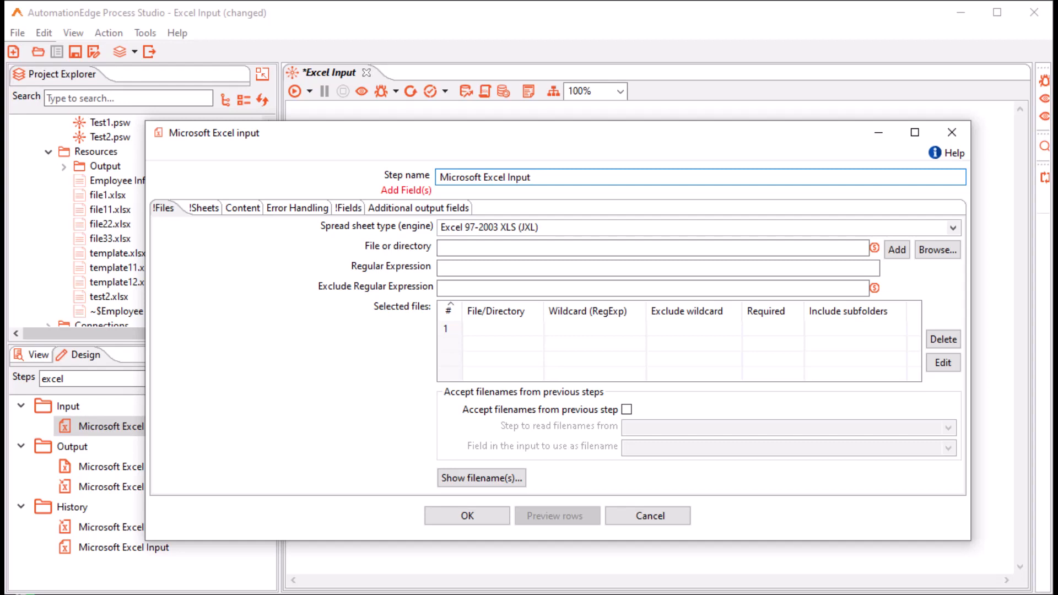
# Rename the Excel input step as INF_EmployeeDetails
pyautogui.hotkey('ctrl', 'a')
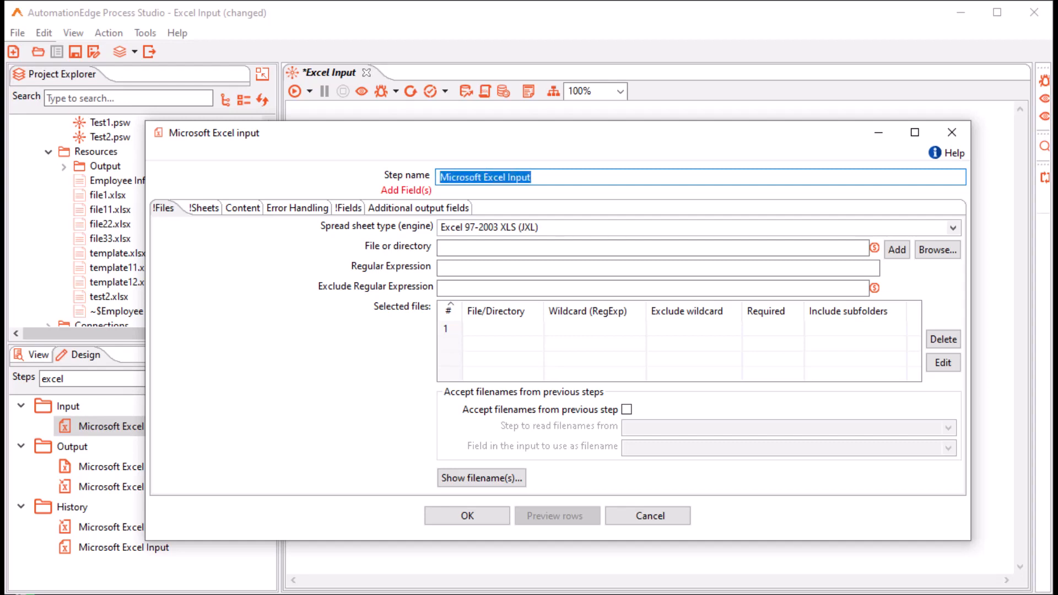
pyautogui.press('BackSpace')
pyautogui.write('INF')
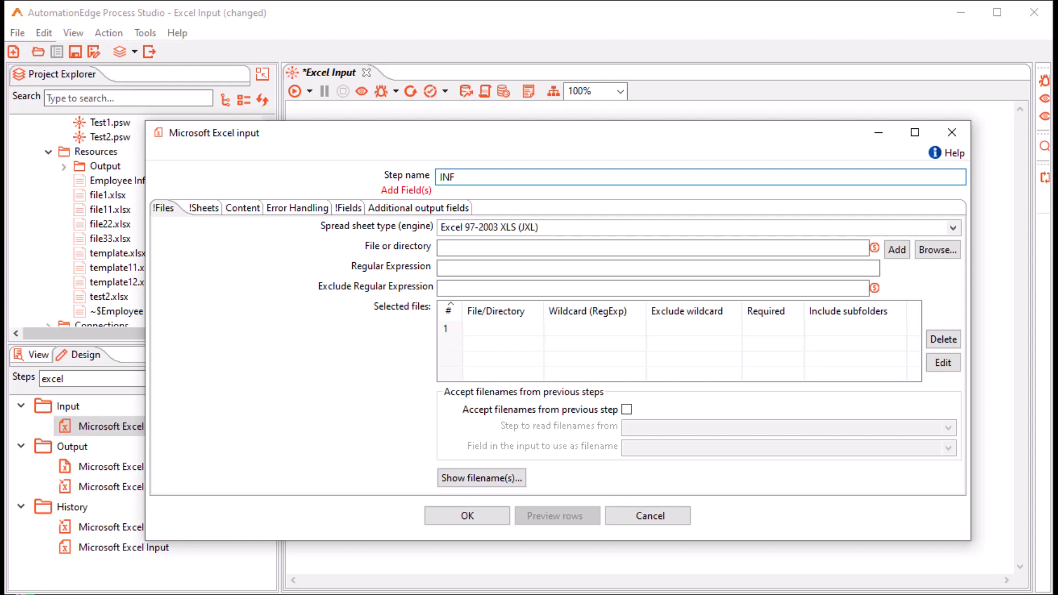
pyautogui.write('_EmployeeDetails')
# Try the spreadsheet engines one by one: Apache POI, Apache POI Streaming, Open Office ODS, Excel Streamer and Excel Binary XLSB
pyautogui.click(954, 228)
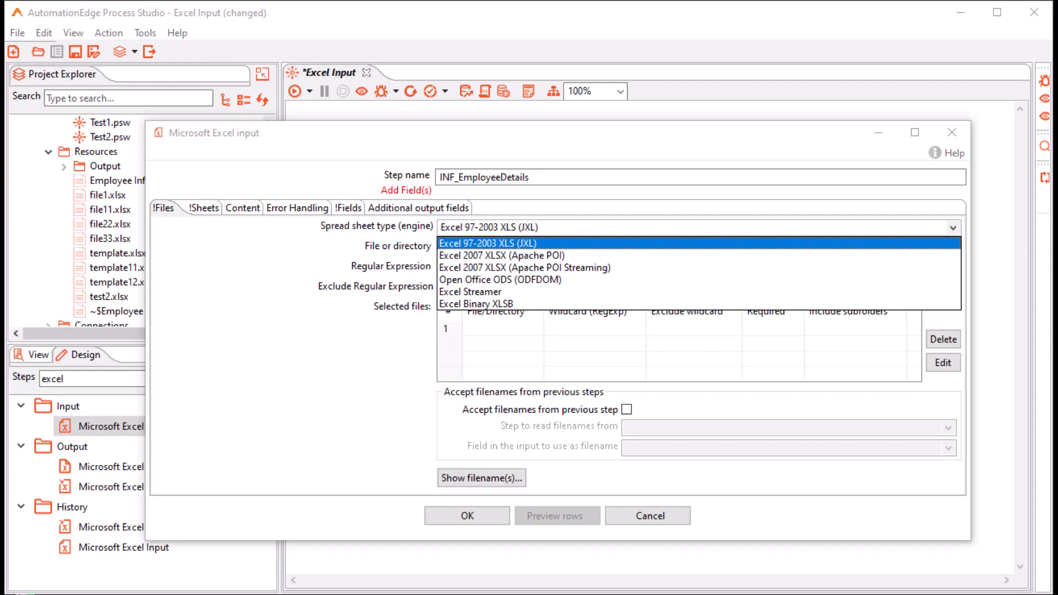
pyautogui.press('Down')
pyautogui.press('Return')
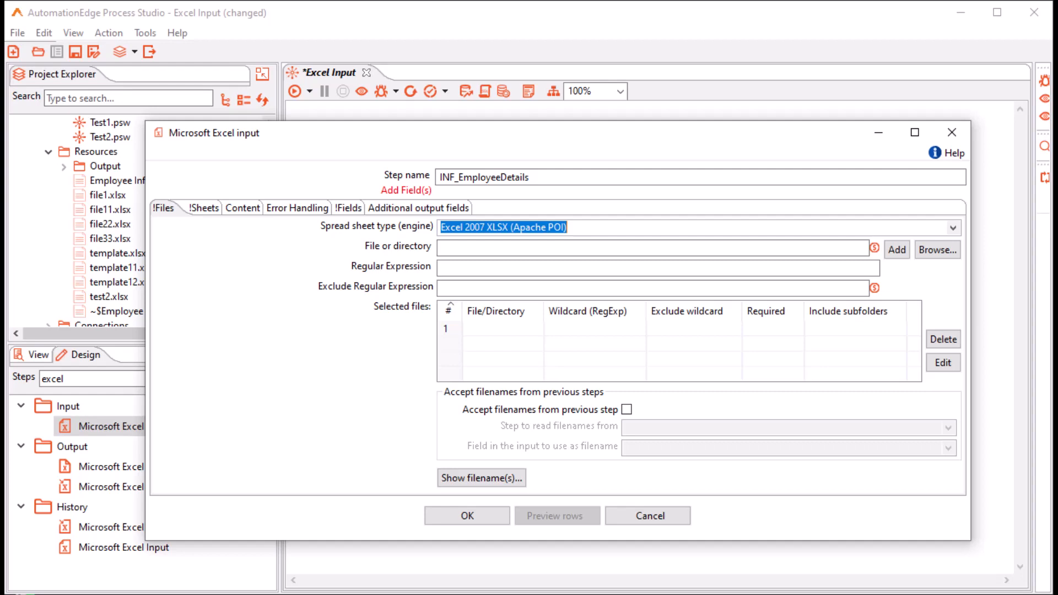
pyautogui.click(521, 228)
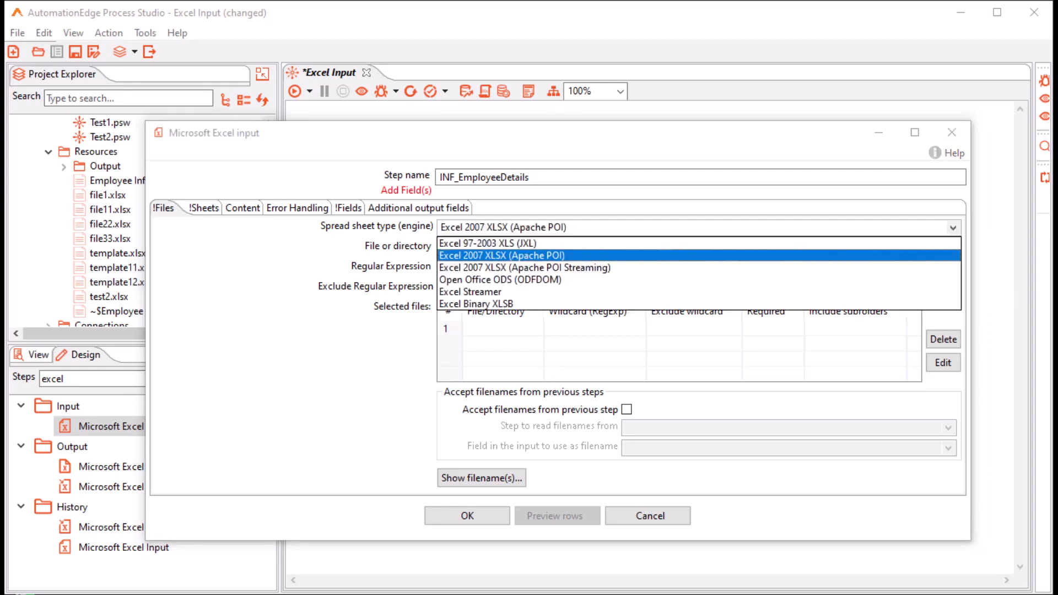
pyautogui.click(520, 231)
pyautogui.press('Down')
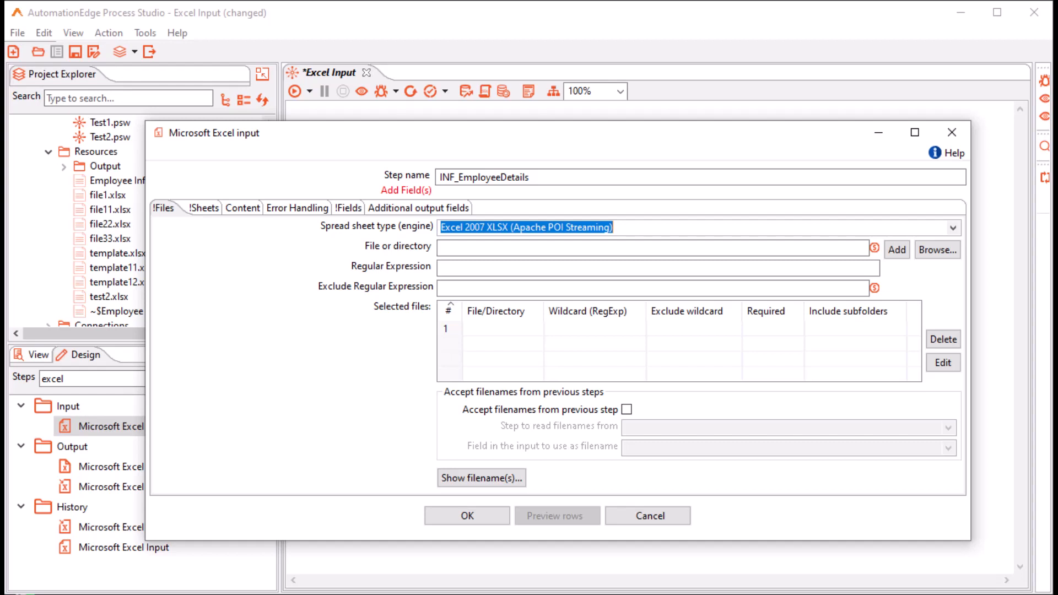
pyautogui.click(953, 227)
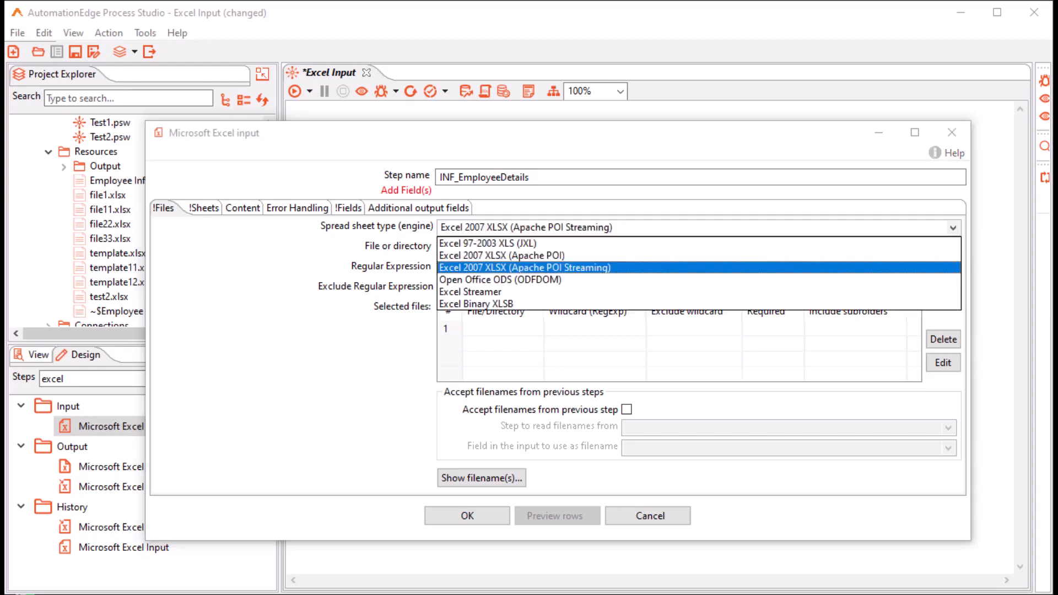
pyautogui.click(501, 280)
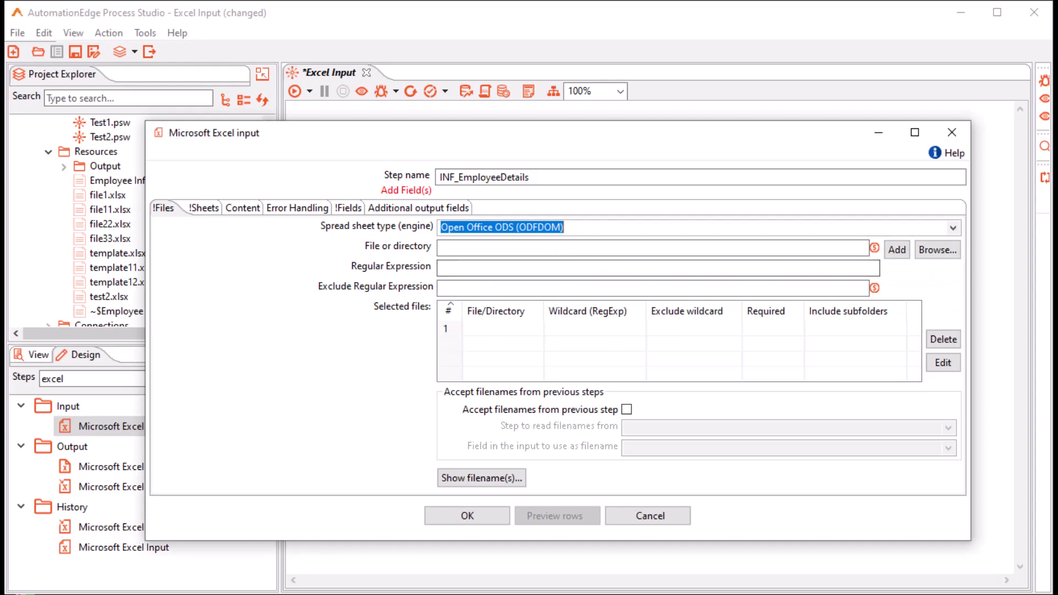
pyautogui.click(953, 228)
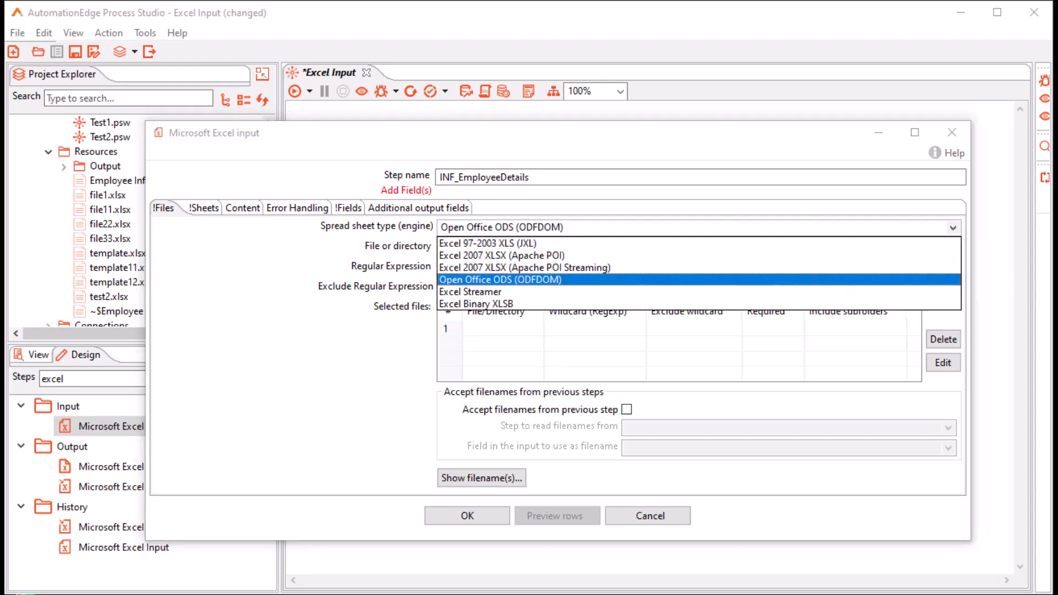
pyautogui.click(471, 292)
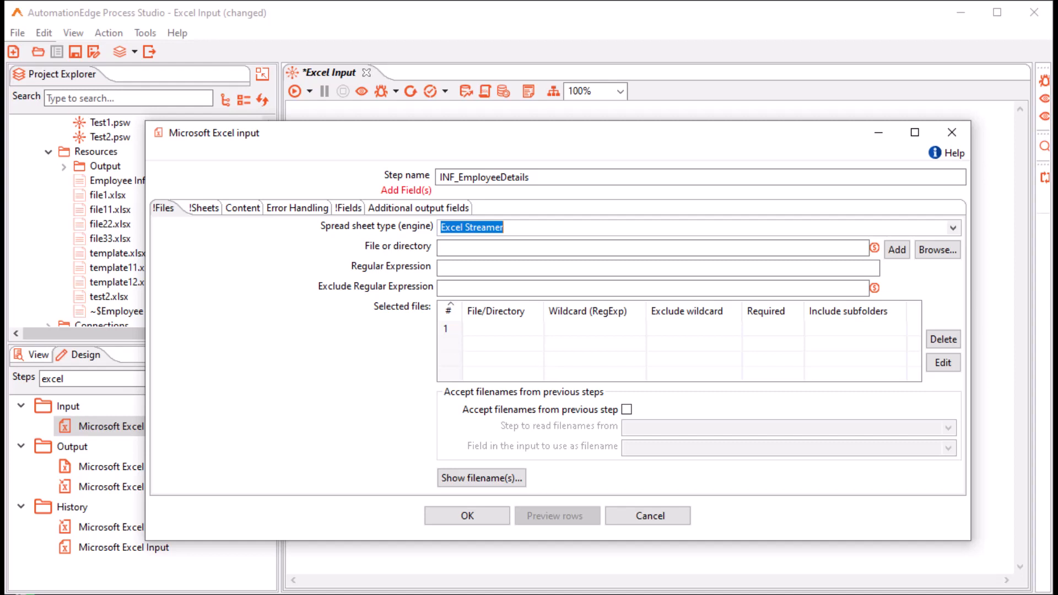
pyautogui.click(953, 228)
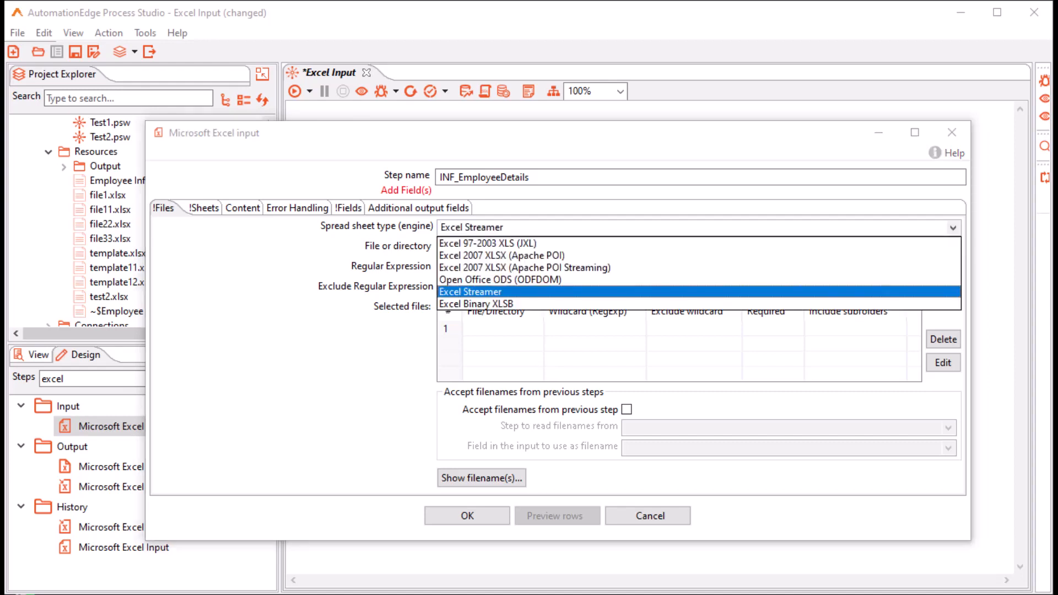
pyautogui.press('Down')
pyautogui.press('Return')
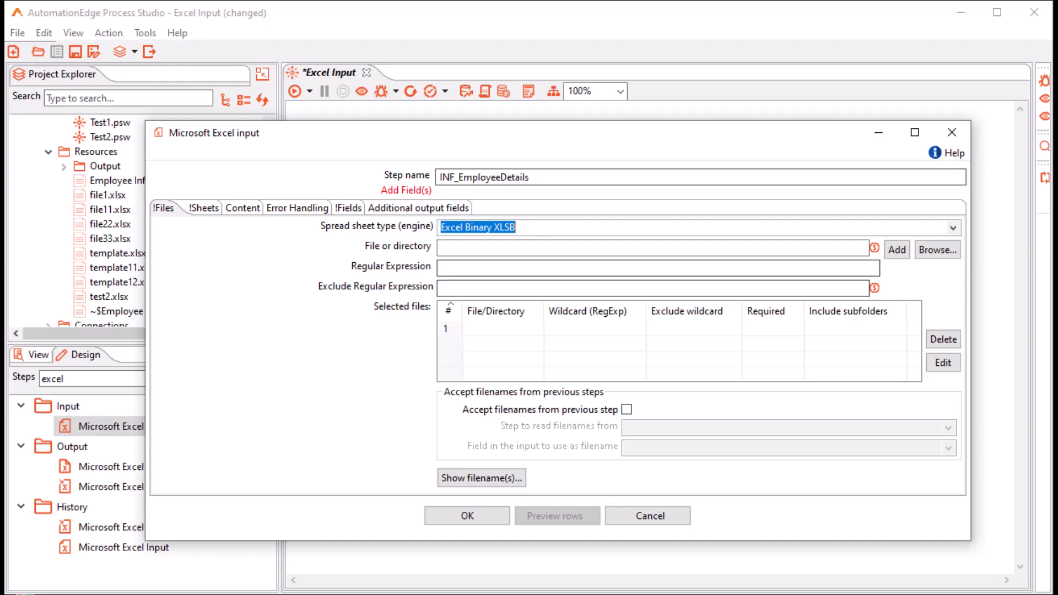
# Set the spreadsheet type to Excel 2007 XLSX (Apache POI)
pyautogui.click(953, 227)
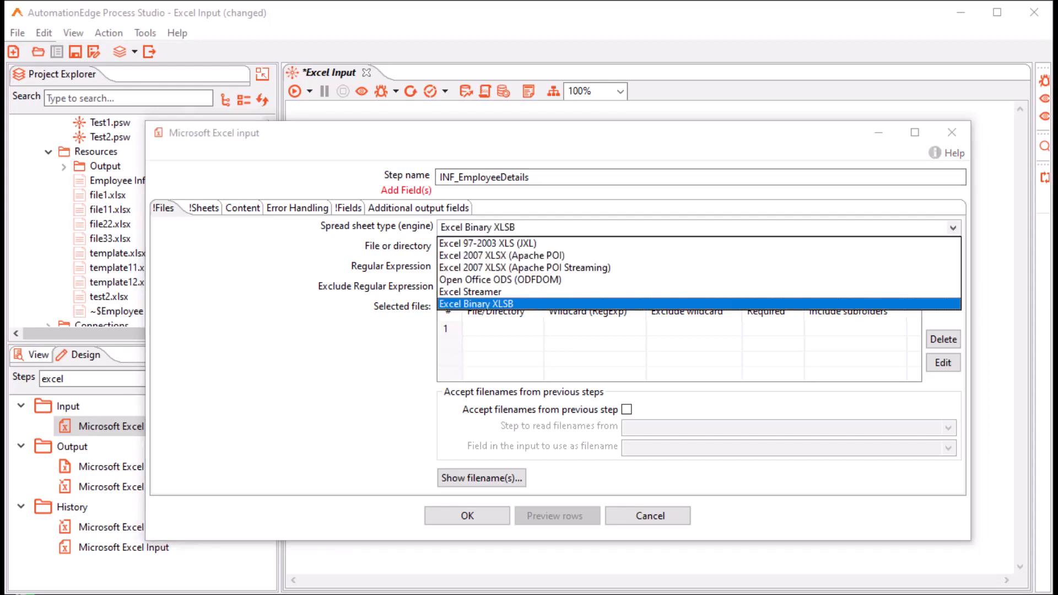
pyautogui.click(502, 255)
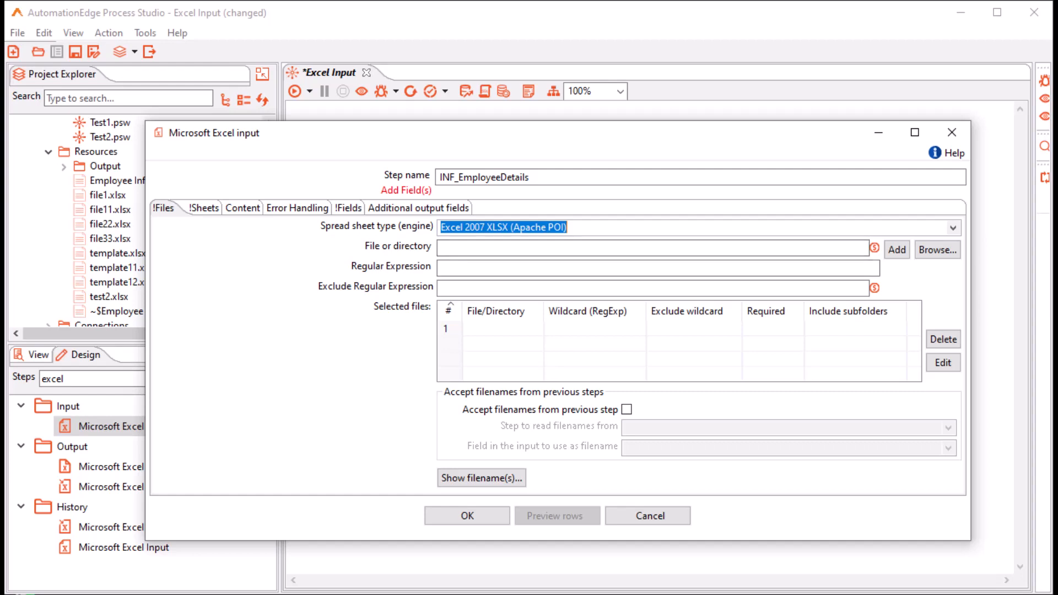
# Add file11.xlsx, file22.xlsx and file33.xlsx from the Excel Template folder to the selected files, one after another
pyautogui.click(938, 250)
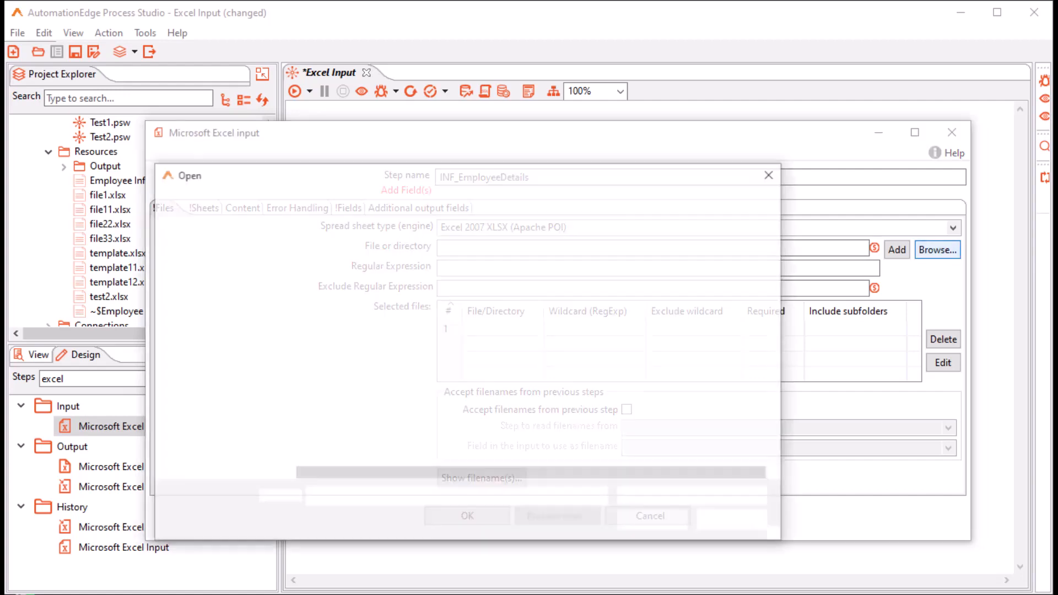
pyautogui.doubleClick(324, 347)
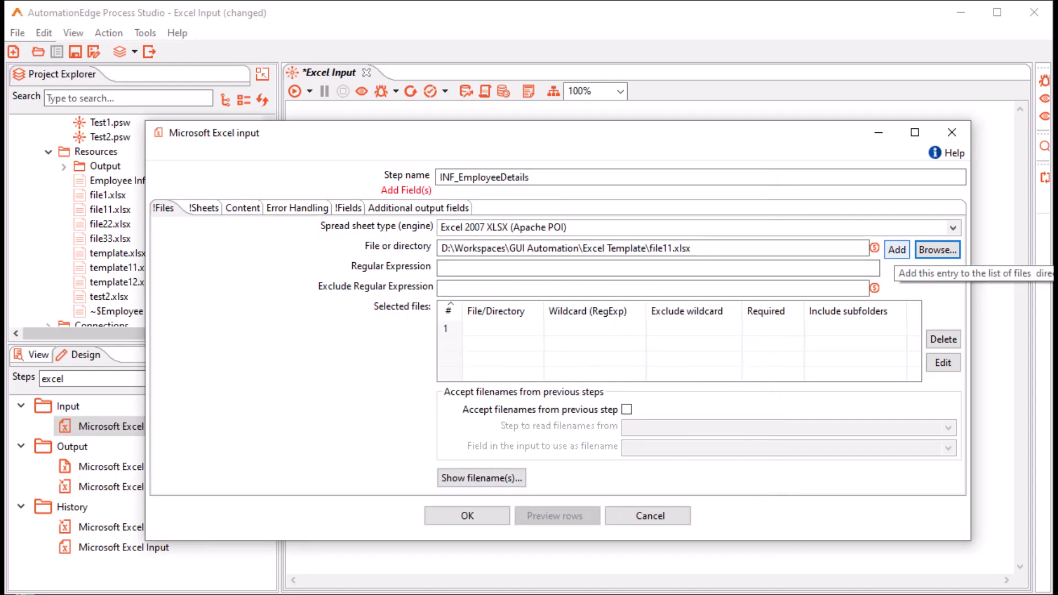
pyautogui.click(896, 250)
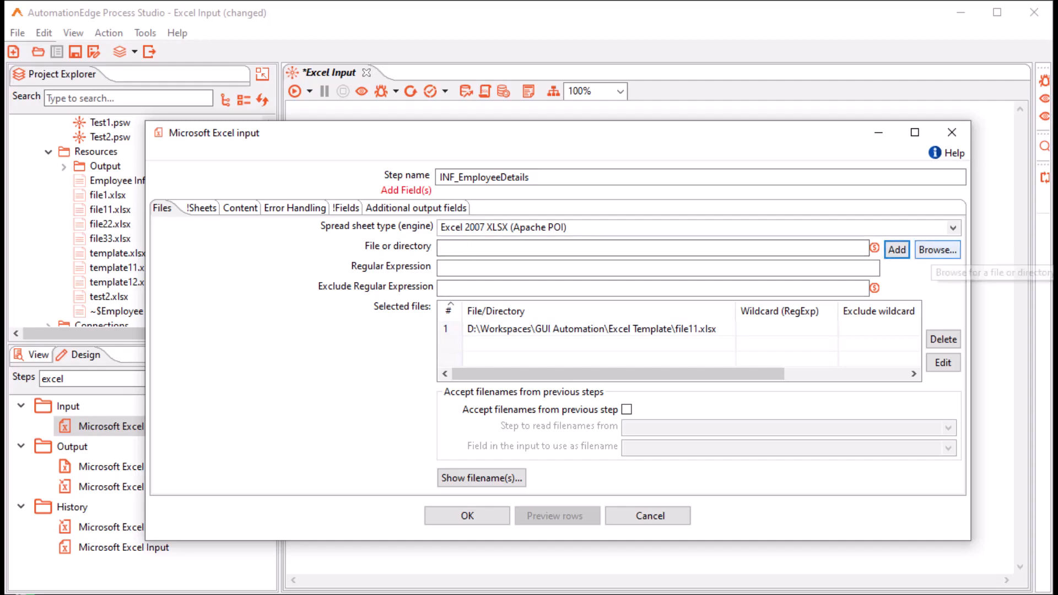
pyautogui.click(938, 249)
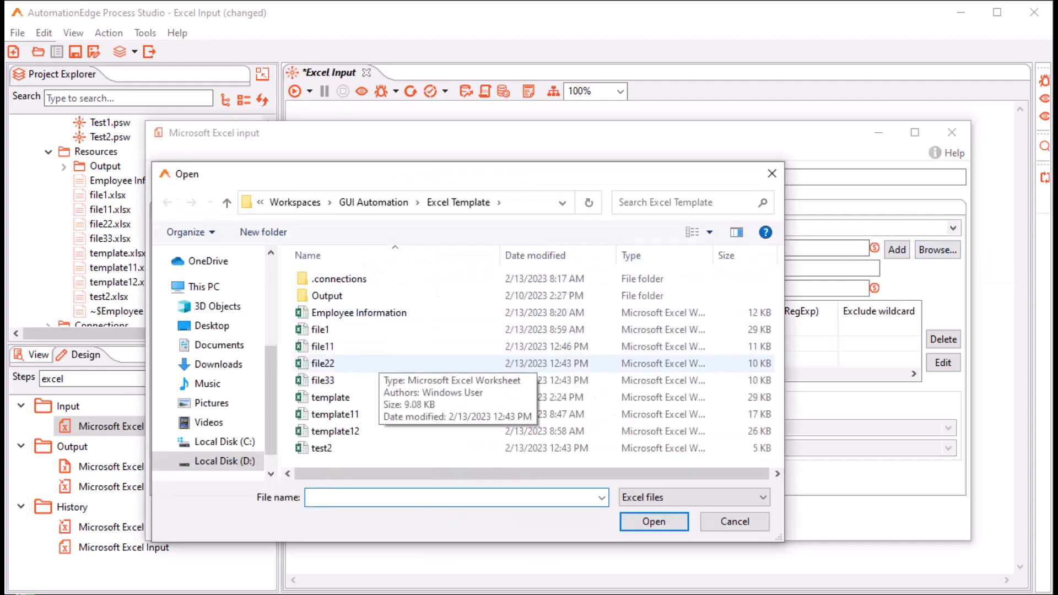
pyautogui.doubleClick(352, 364)
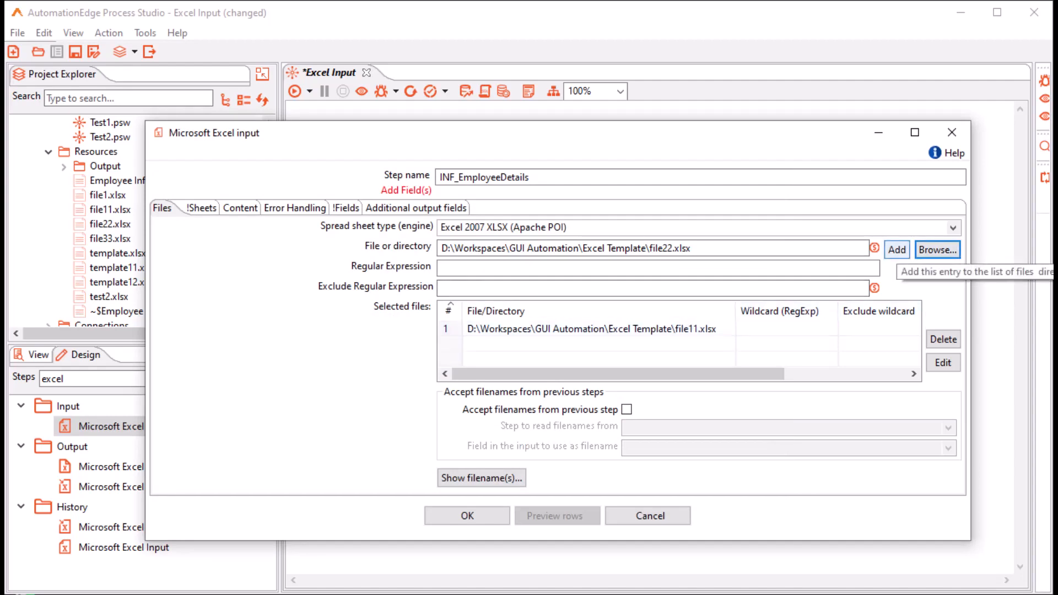
pyautogui.click(897, 249)
pyautogui.click(938, 250)
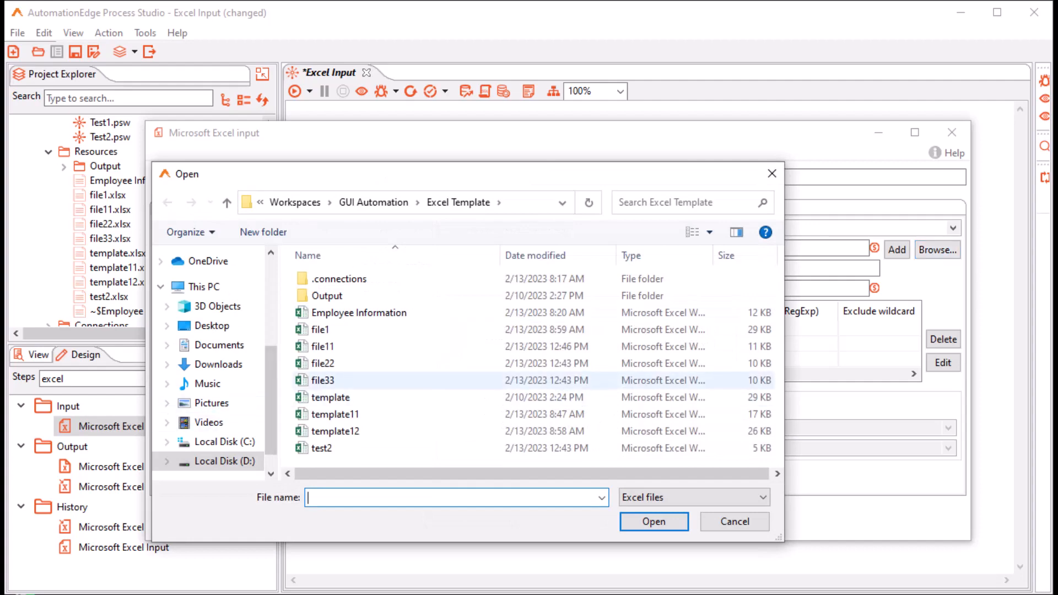
pyautogui.doubleClick(322, 380)
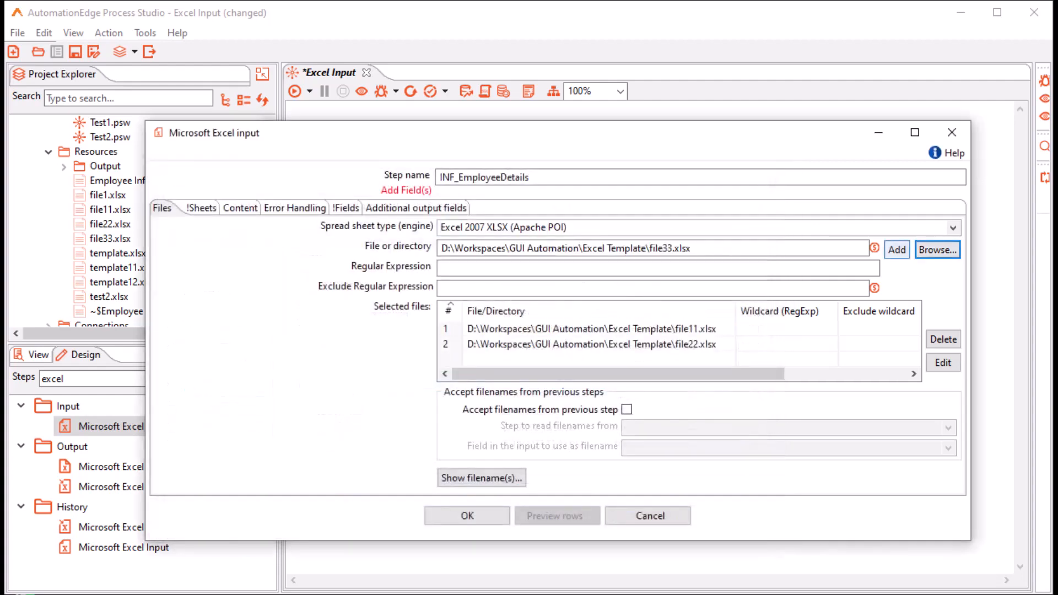
pyautogui.click(898, 250)
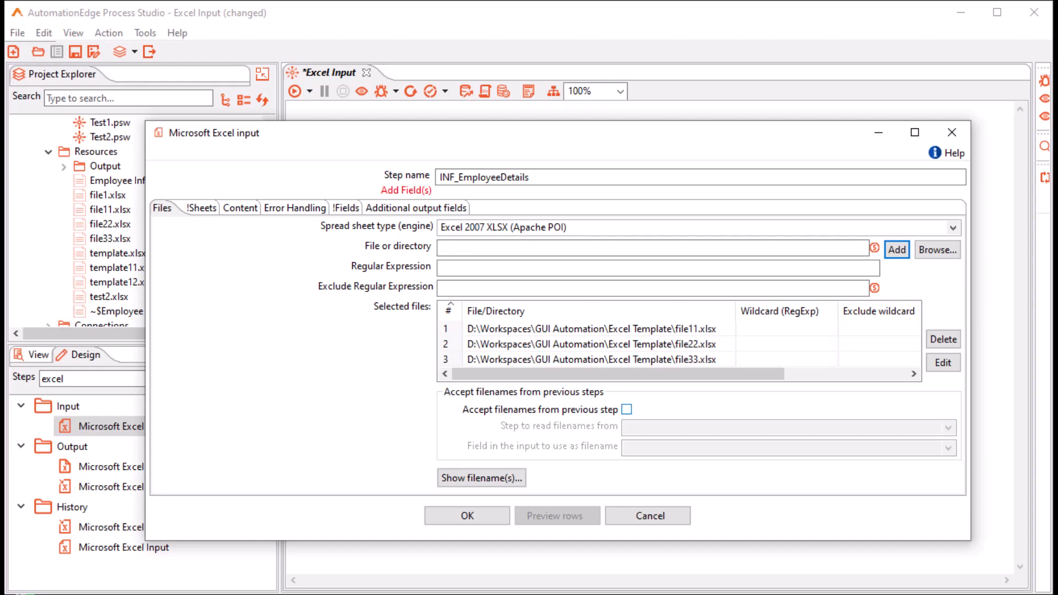
# Remove file11.xlsx, file22.xlsx and file33.xlsx from the selected files
pyautogui.click(628, 329)
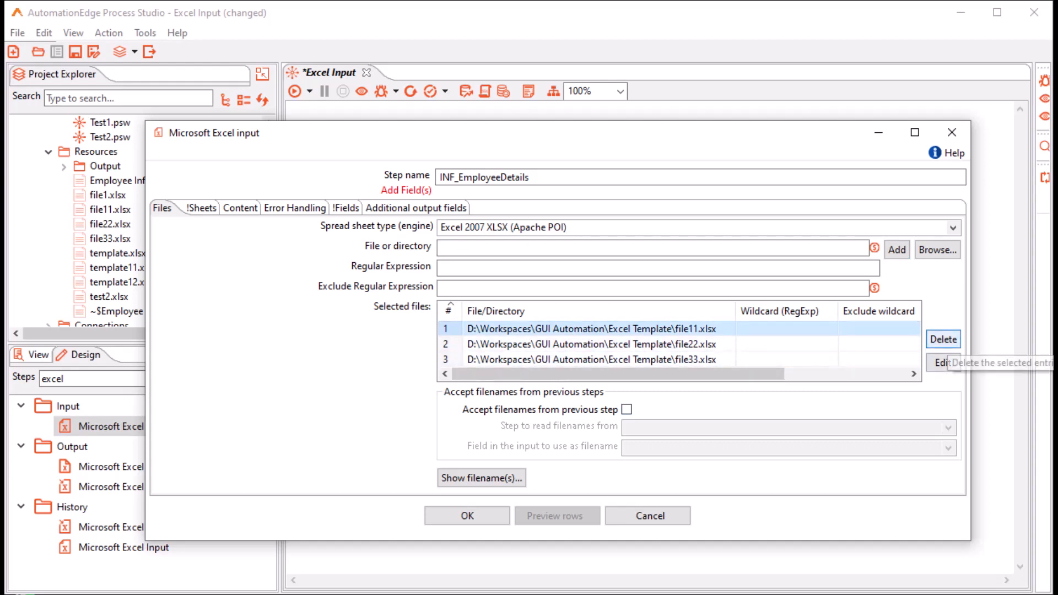
pyautogui.click(943, 340)
pyautogui.click(944, 339)
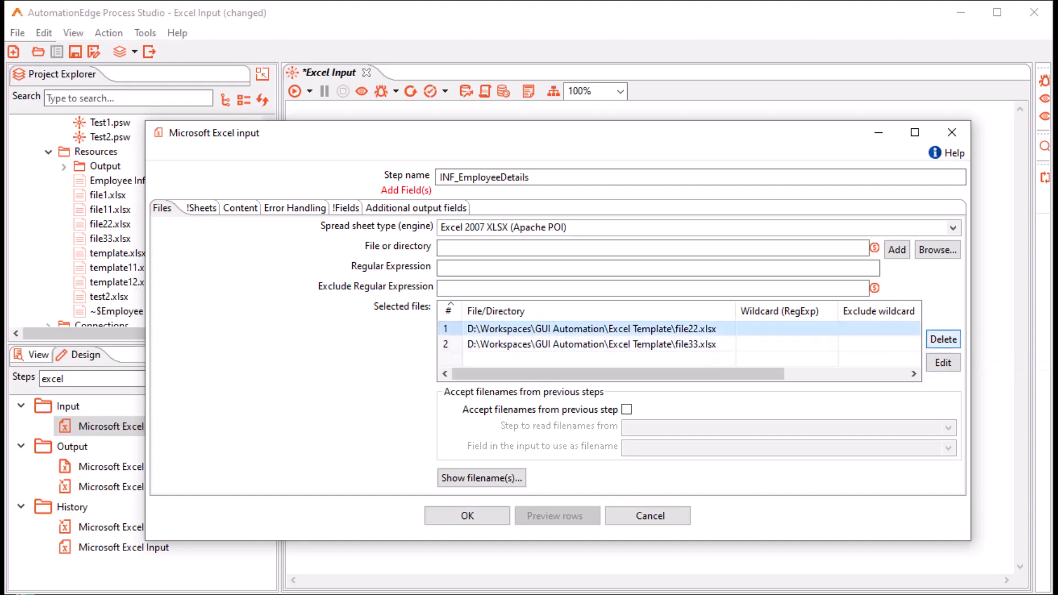
pyautogui.click(944, 340)
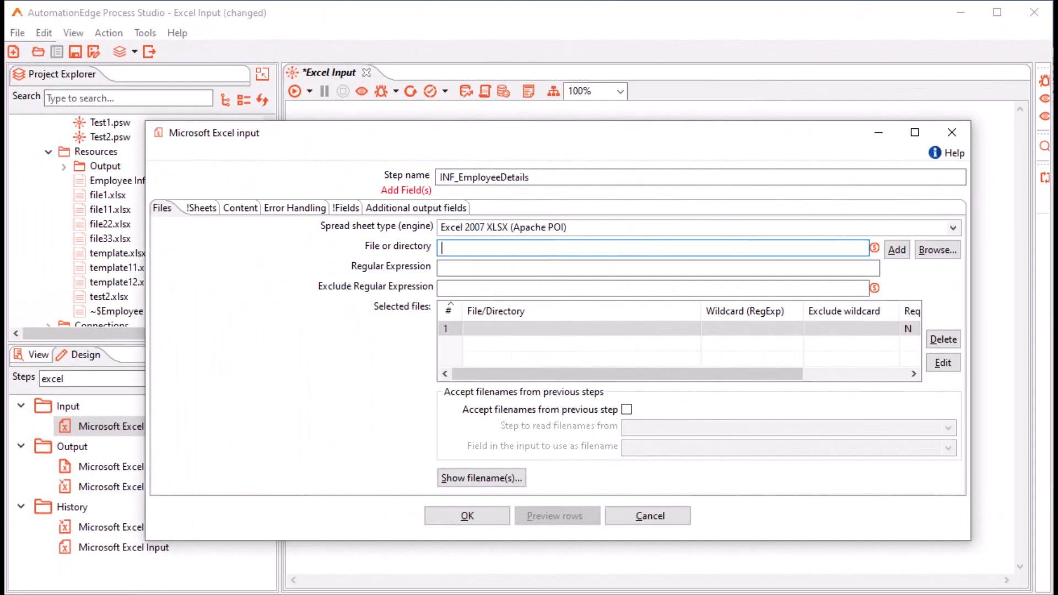
# Add the directory D:\Workspaces\GUI Automation\Excel Input\Input with the regular expression .*(\.xlsx)$ to the selected files and review the matching filenames
pyautogui.write('D:\\Workspaces\\GUI Automation\\Excel Input\\Input')
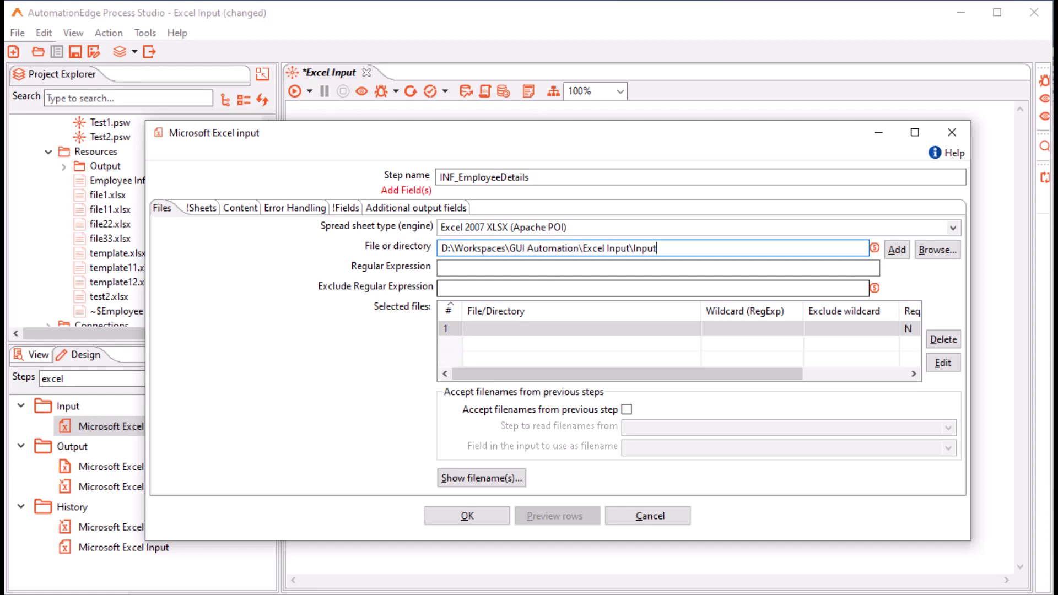
pyautogui.click(659, 268)
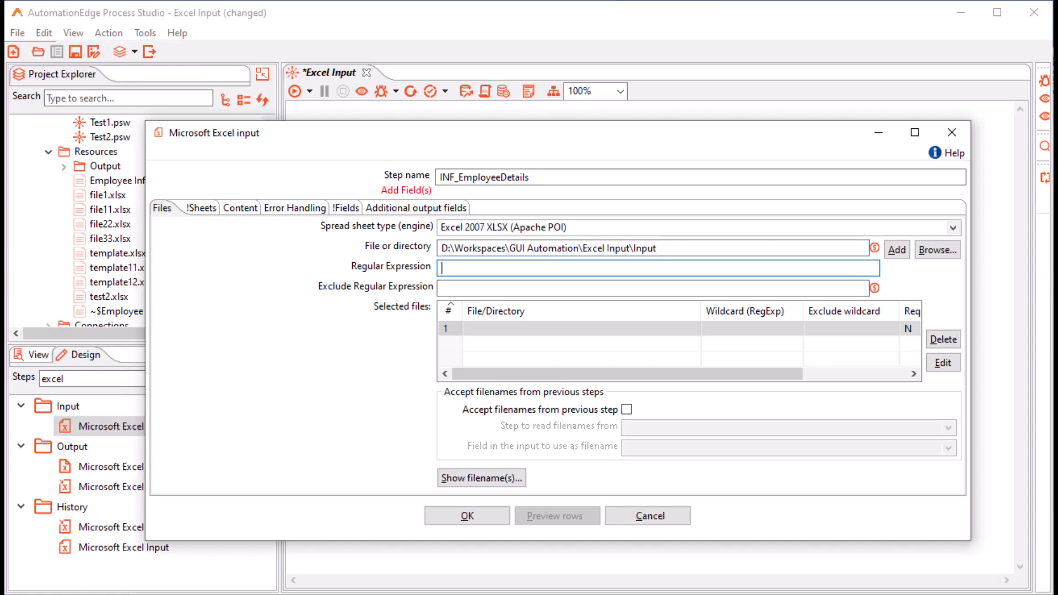
pyautogui.write('.*(\\.xlsx)$')
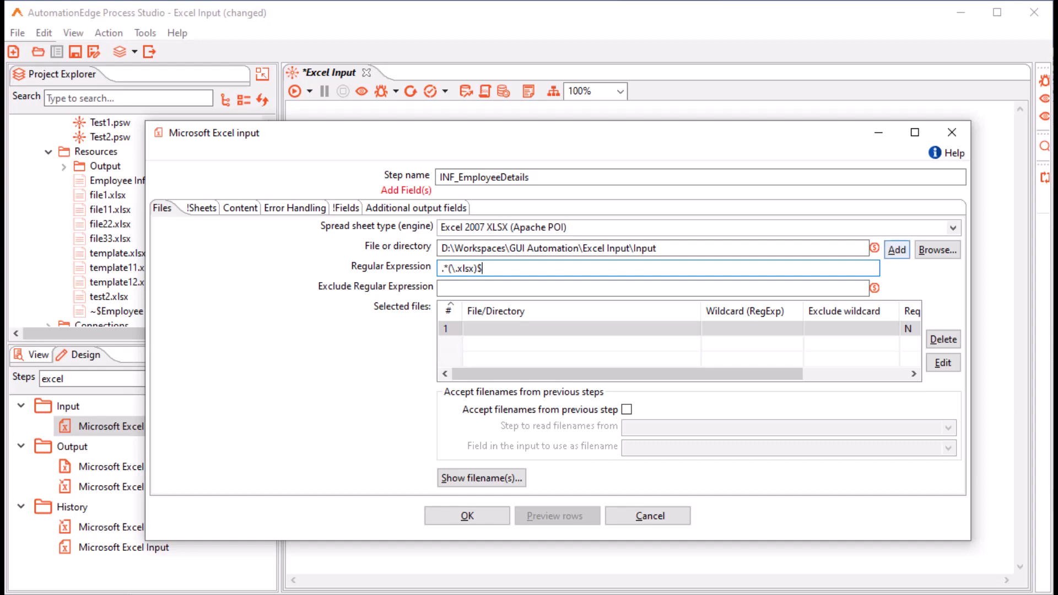
pyautogui.click(896, 250)
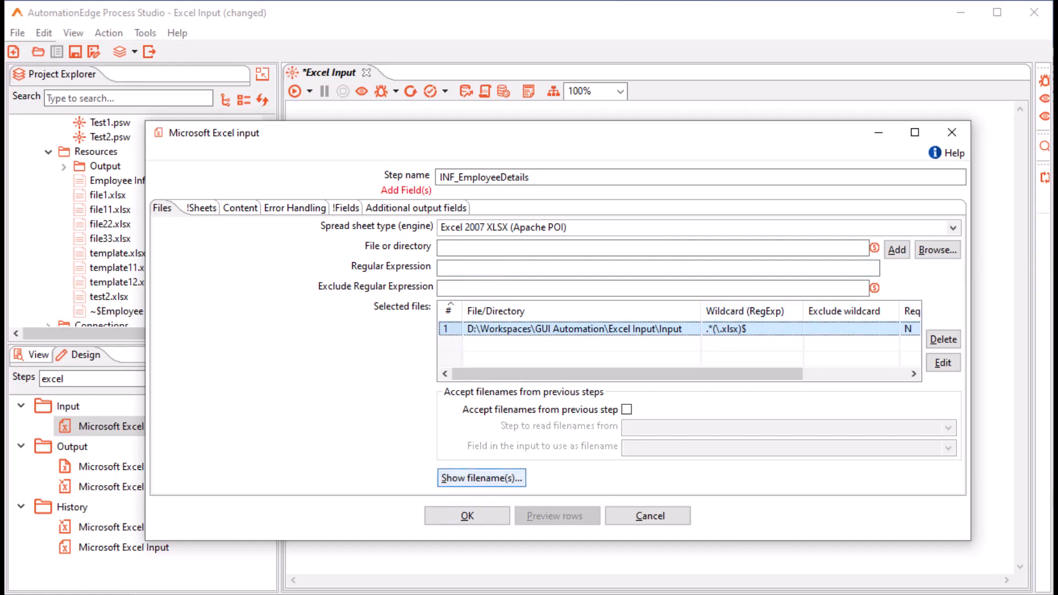
pyautogui.click(481, 478)
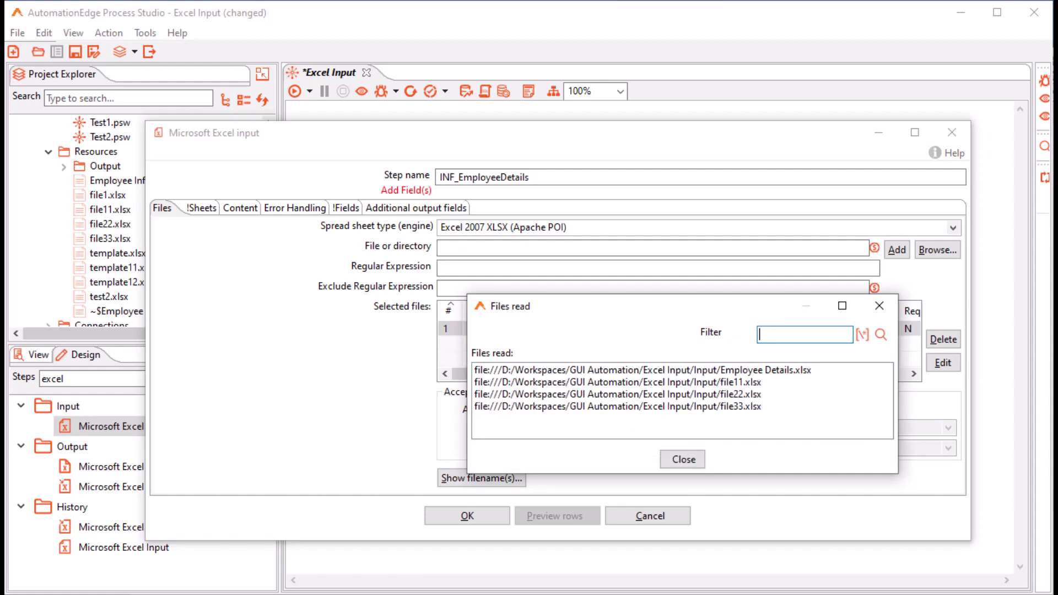
pyautogui.click(683, 459)
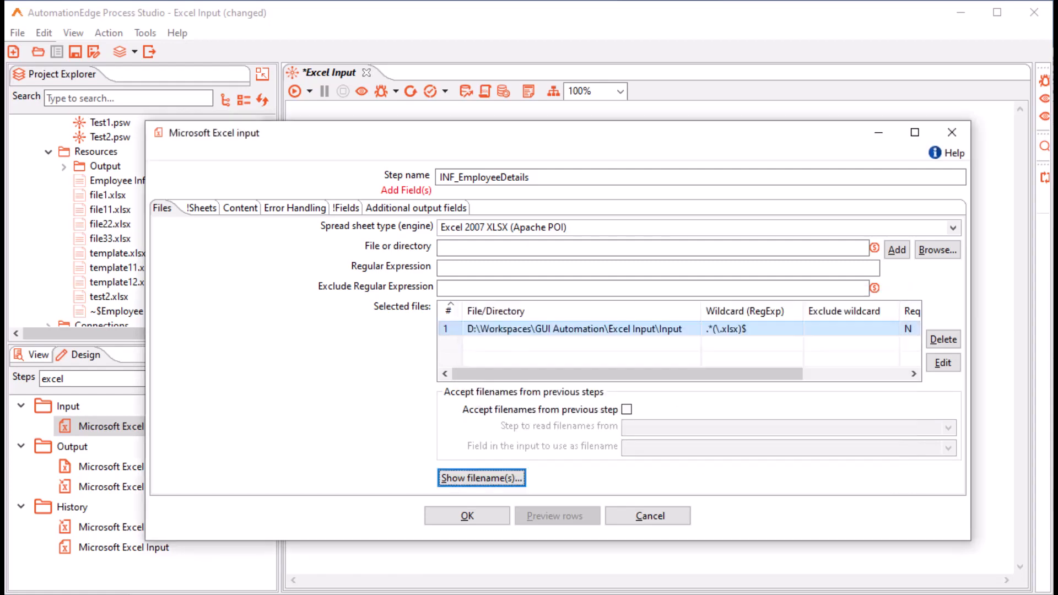
# Clear the wildcard expression of the selected directory entry and undo the deletion
pyautogui.click(764, 328)
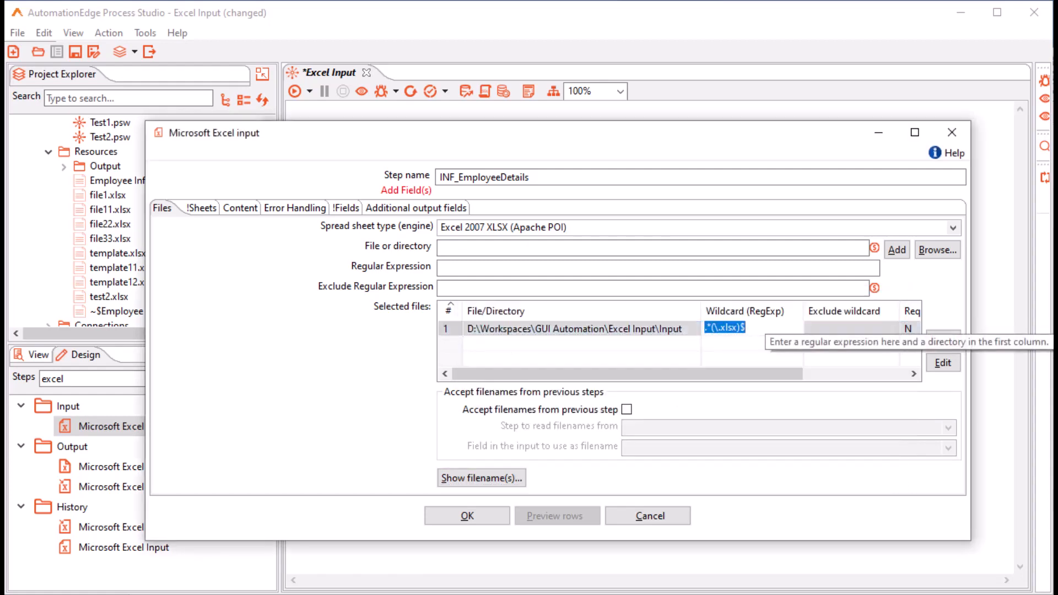
pyautogui.press('BackSpace')
pyautogui.hotkey('ctrl', 'z')
pyautogui.click(750, 327)
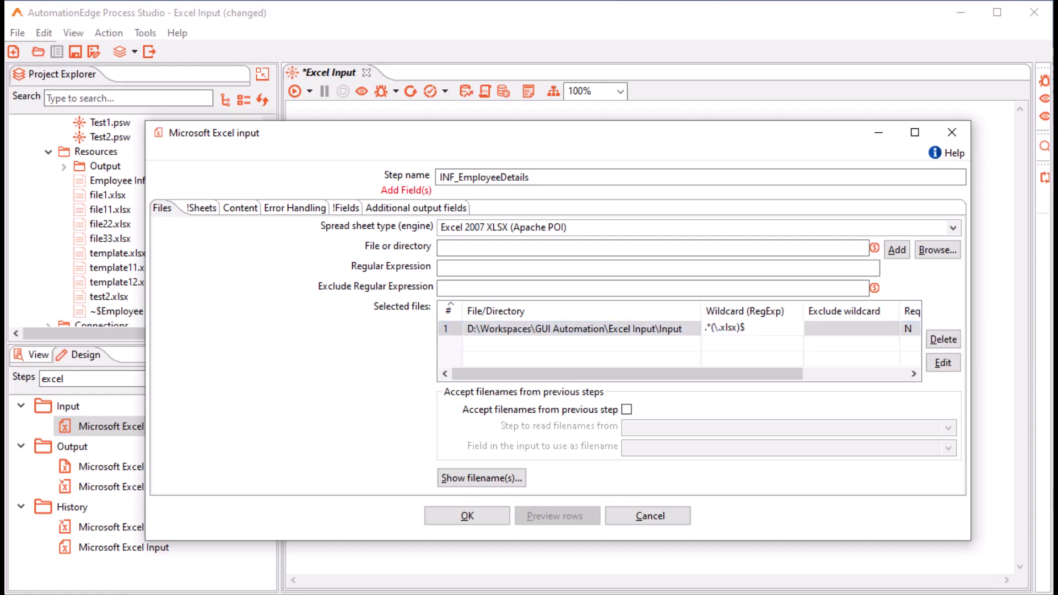
# Remove the Excel Input directory entry from the selected files and return to the file or directory entry
pyautogui.click(449, 329)
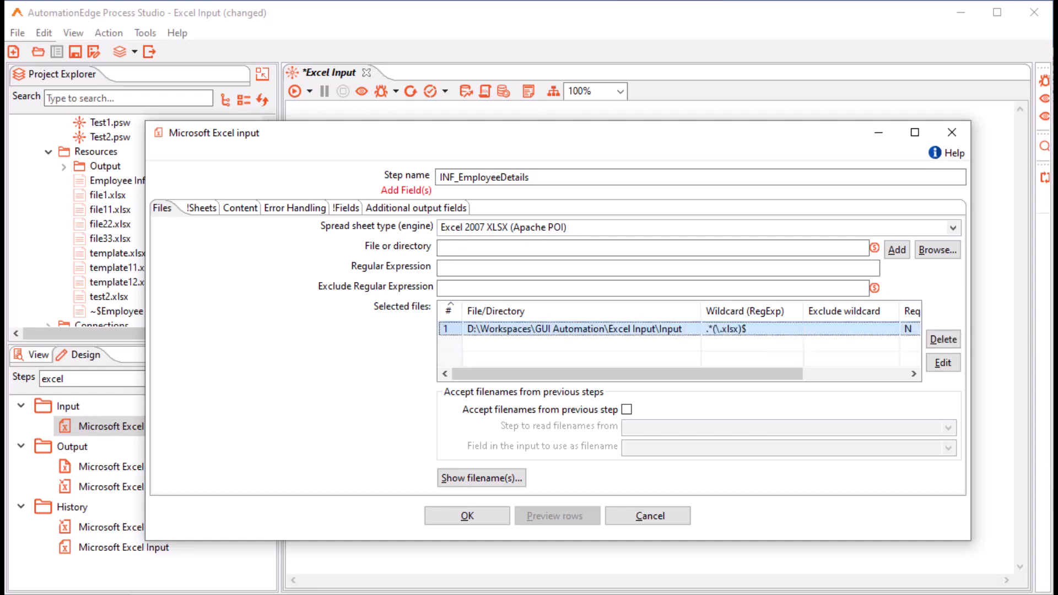
pyautogui.click(943, 340)
pyautogui.click(653, 248)
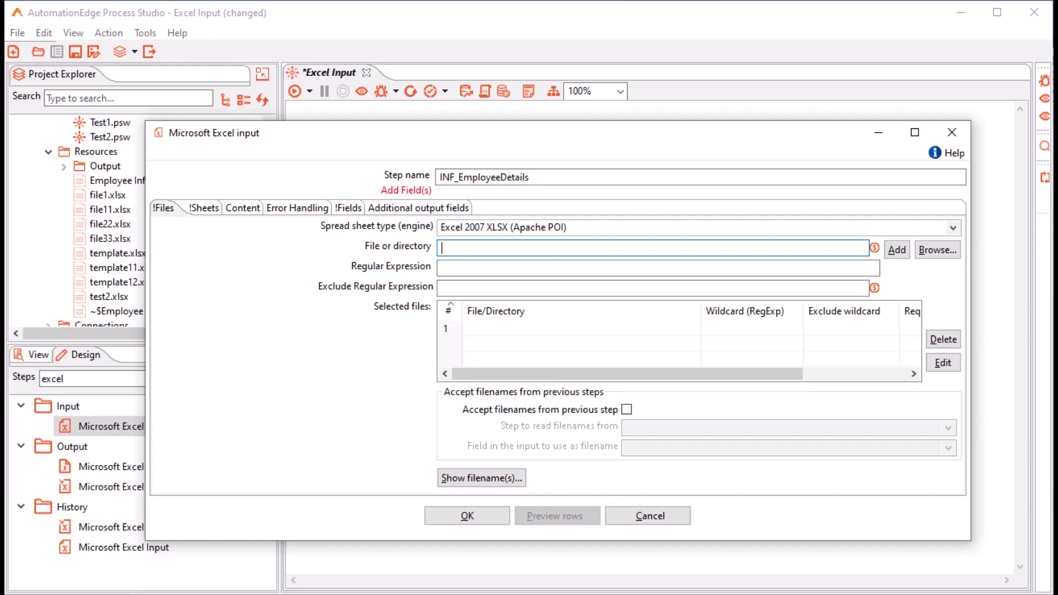
# Add the directory D:\Workspaces\GUI Automation\Excel Input\Input with the exclude regular expression ^*(\.csv)$ to the selected files and review the filenames read
pyautogui.write('D:\\Workspaces\\GUI Automation\\Excel Input\\Input')
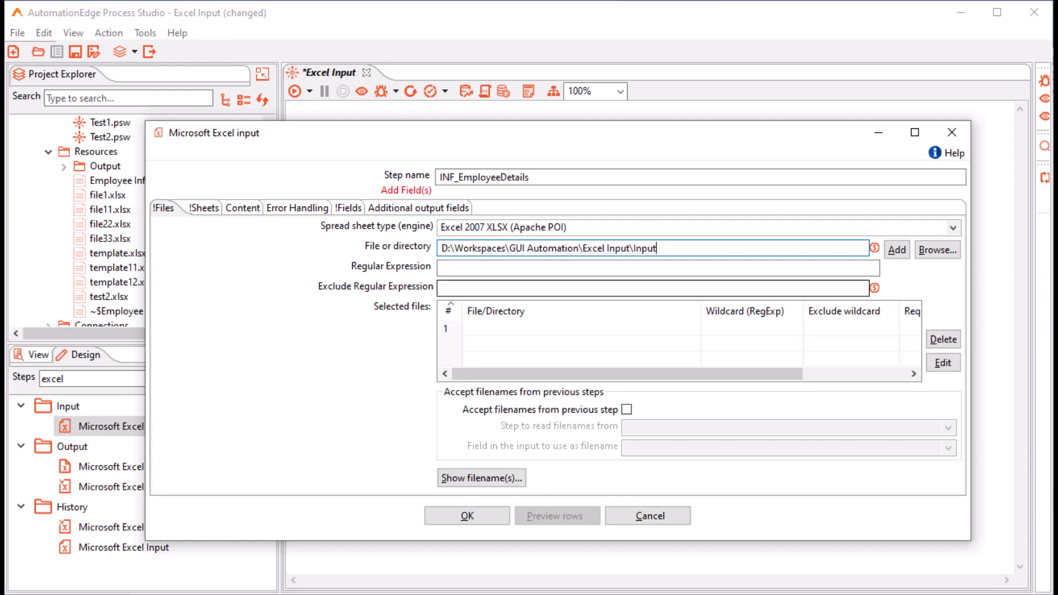
pyautogui.click(653, 288)
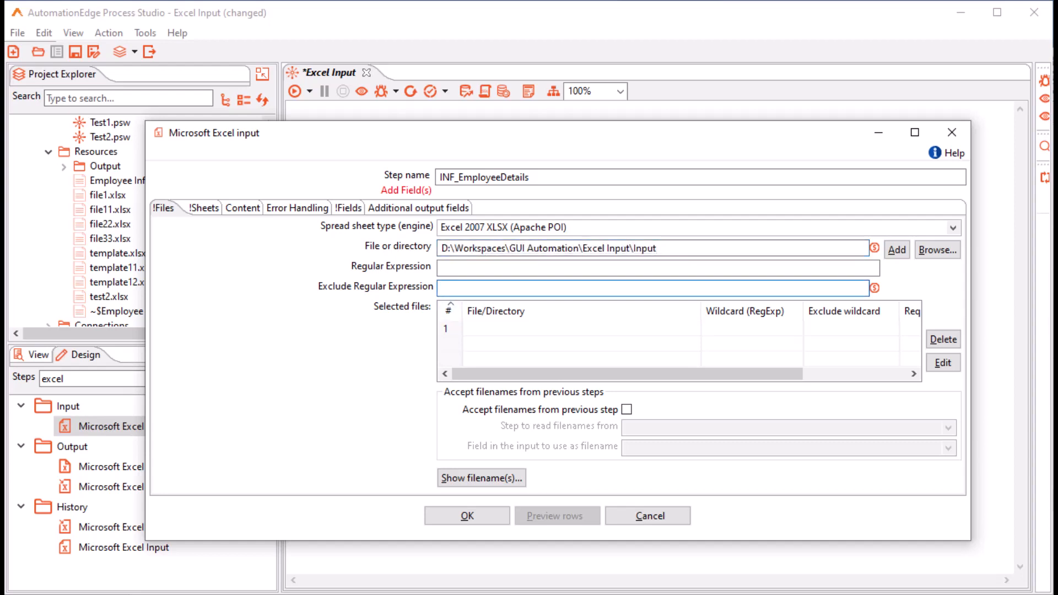
pyautogui.write('^*(\\.csv)$')
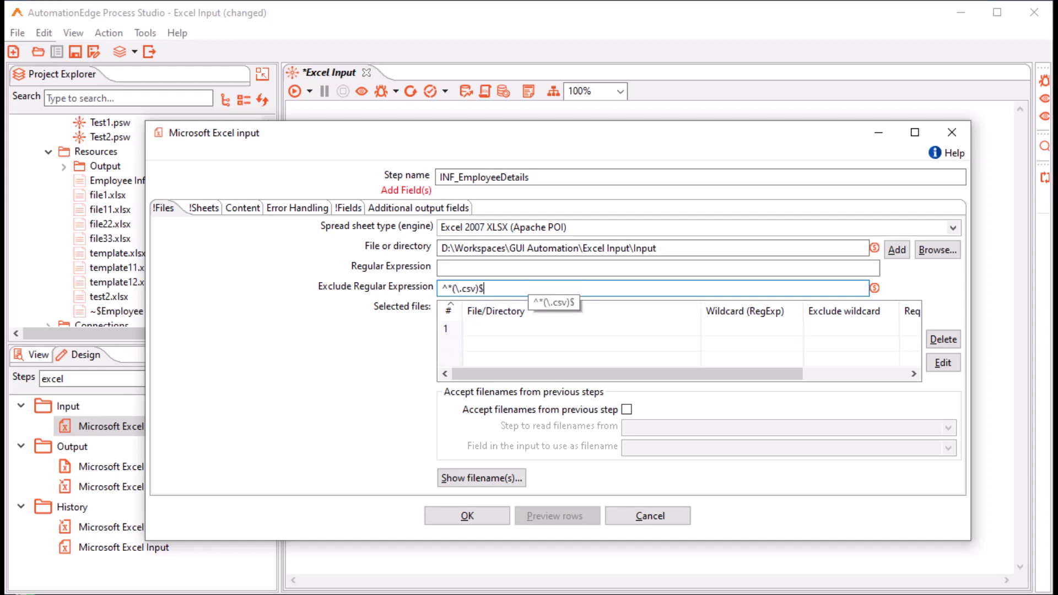
pyautogui.click(897, 250)
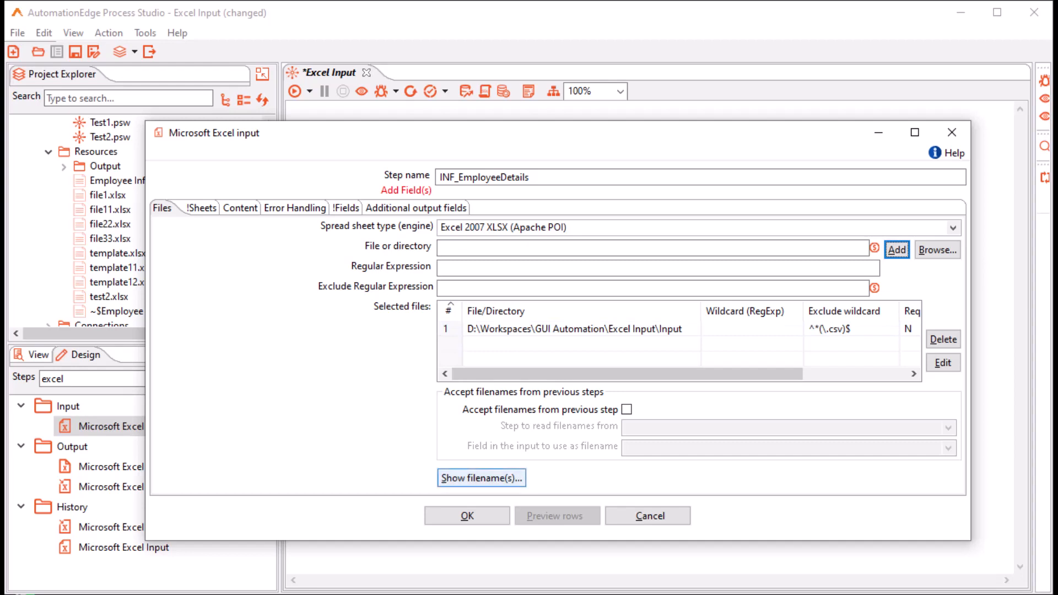
pyautogui.click(481, 478)
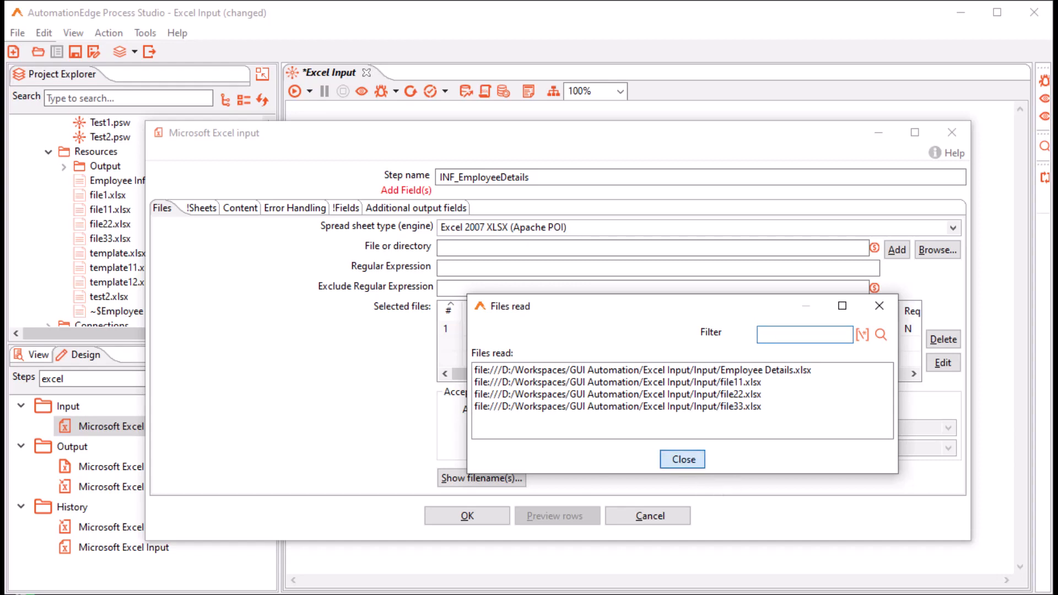
pyautogui.click(683, 459)
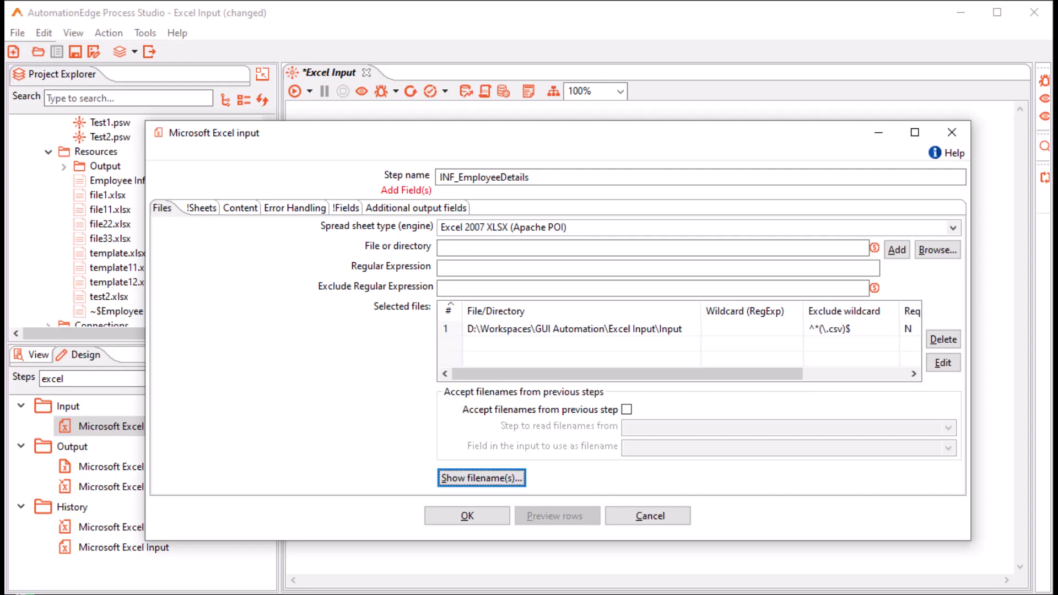
# Try Required as Y for the directory entry, set it back to N, and choose N for Include subfolders
pyautogui.moveTo(627, 374); pyautogui.dragTo(731, 374)
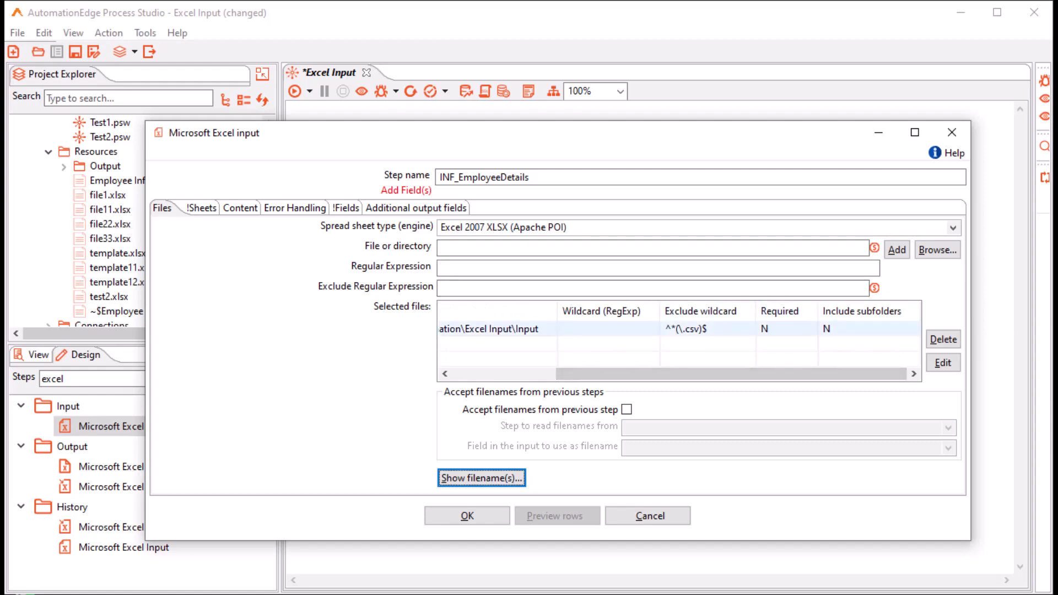
pyautogui.click(787, 329)
pyautogui.click(787, 355)
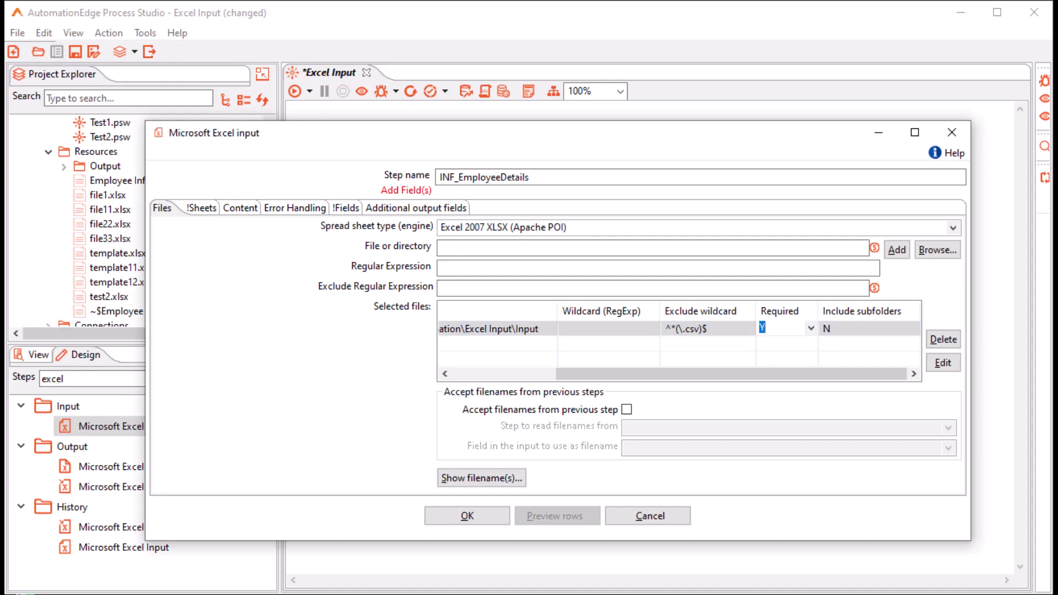
pyautogui.click(810, 328)
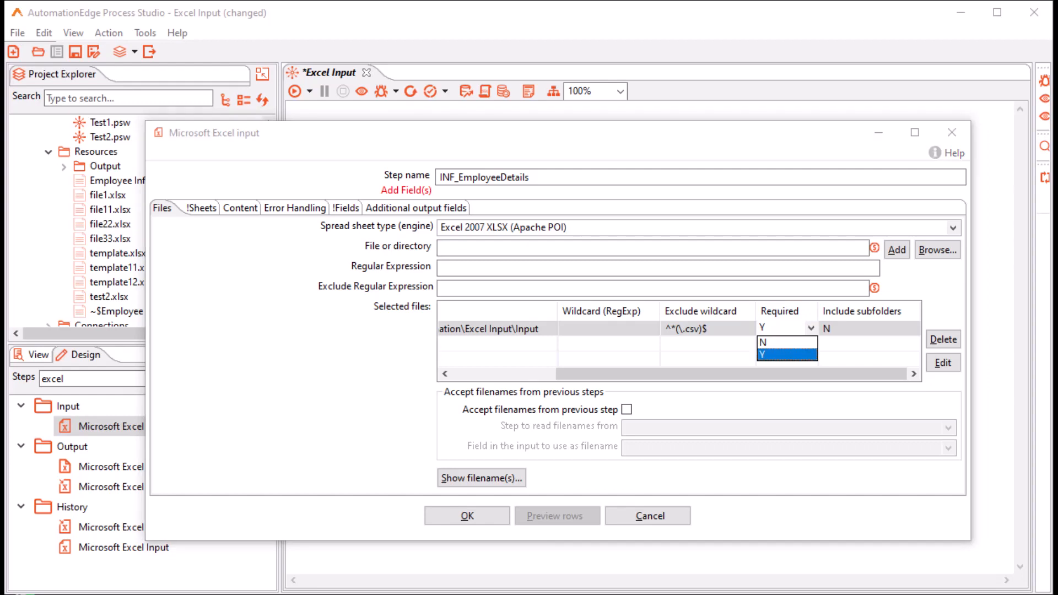
pyautogui.click(787, 343)
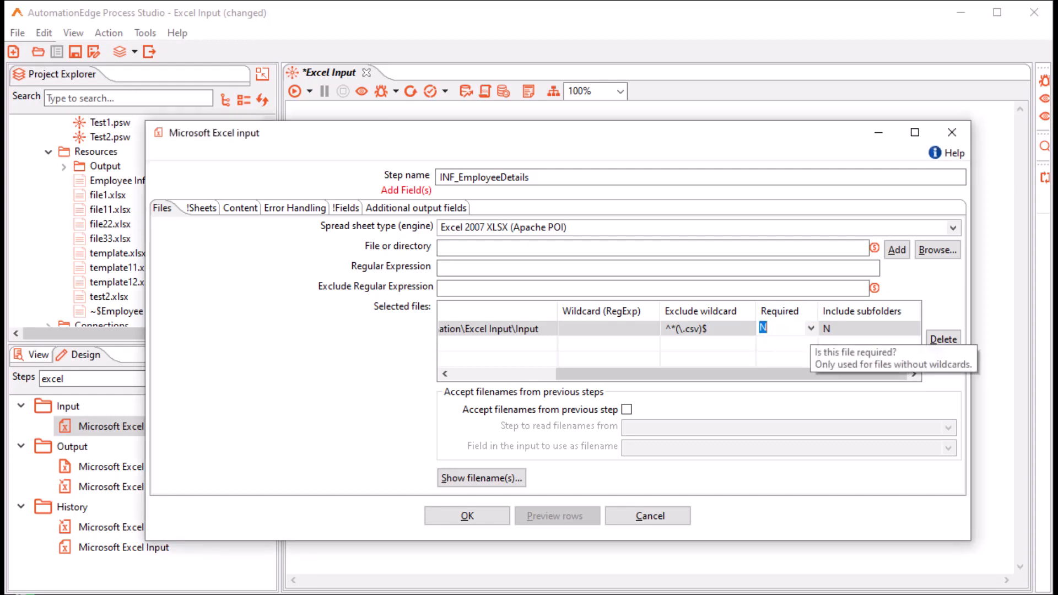
pyautogui.click(861, 329)
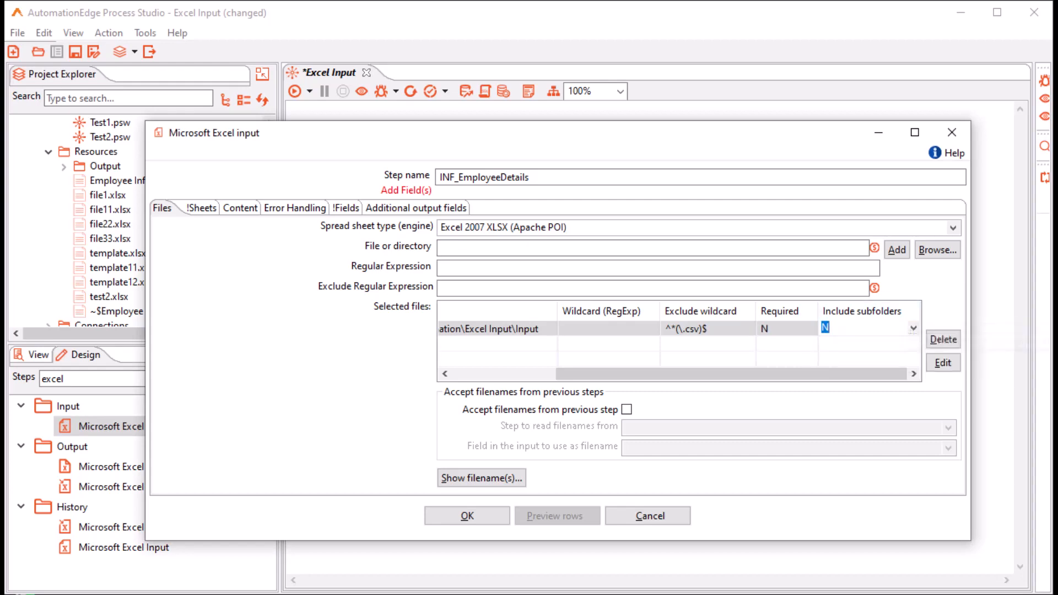
pyautogui.click(913, 328)
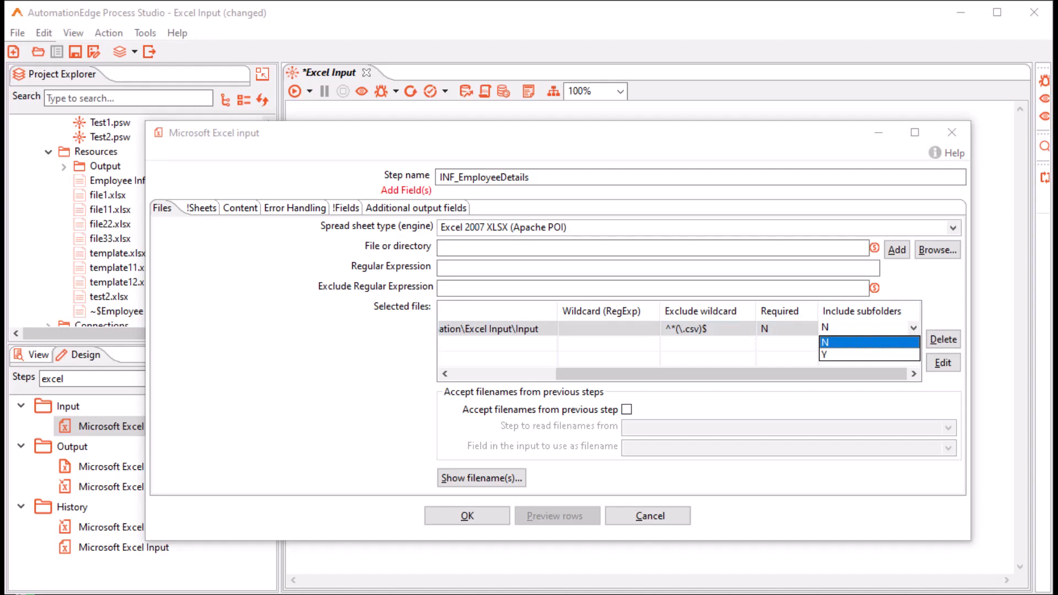
pyautogui.click(843, 342)
# Replace the directory entry in the selected files with D:\Workspaces\GUI Automation\Excel Template\Employee Information.xlsx
pyautogui.moveTo(844, 373); pyautogui.dragTo(736, 374)
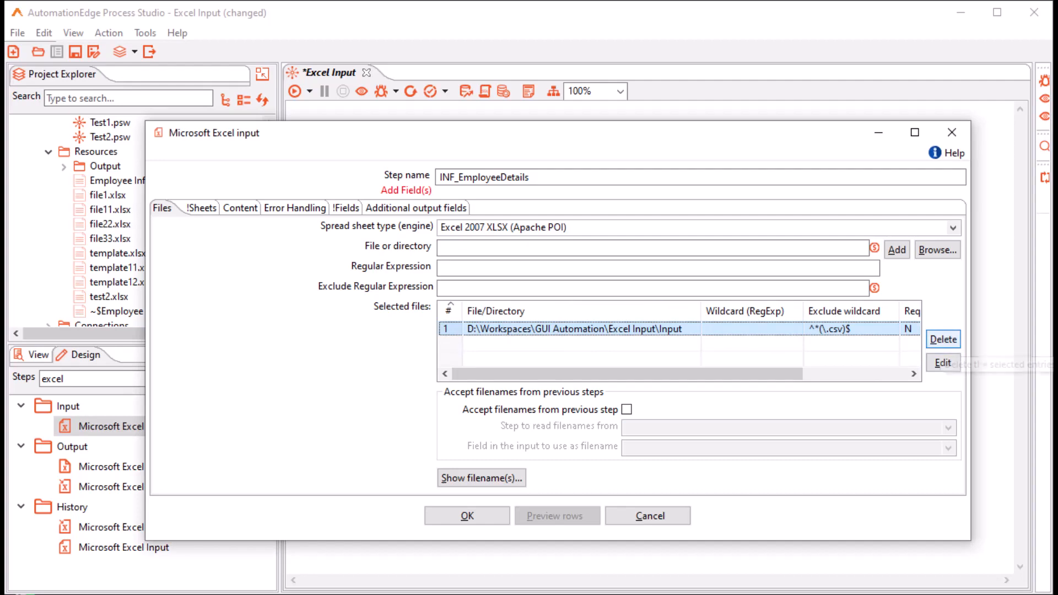
pyautogui.click(944, 339)
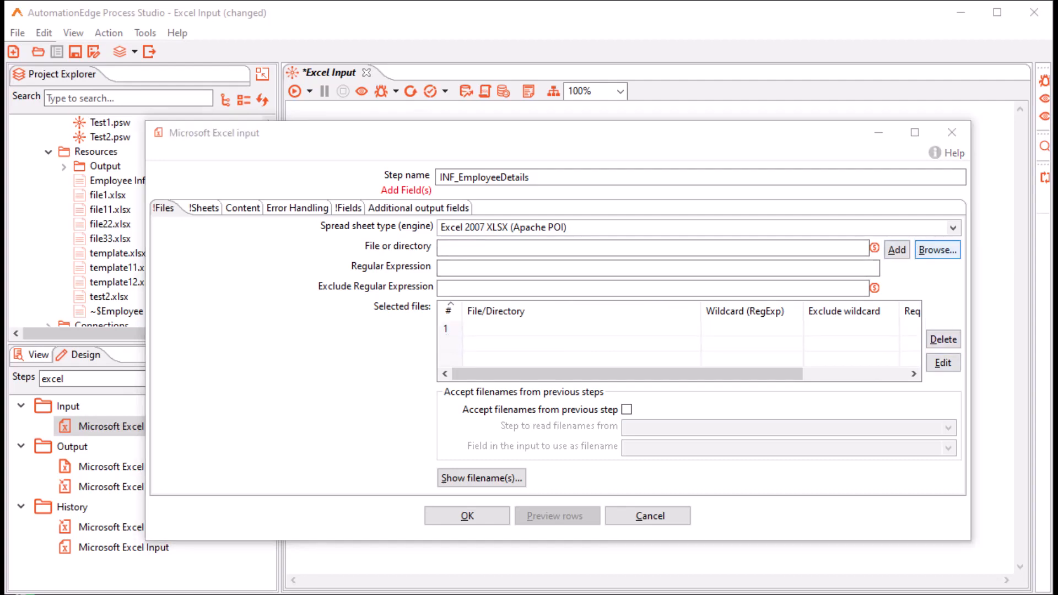
pyautogui.press('space')
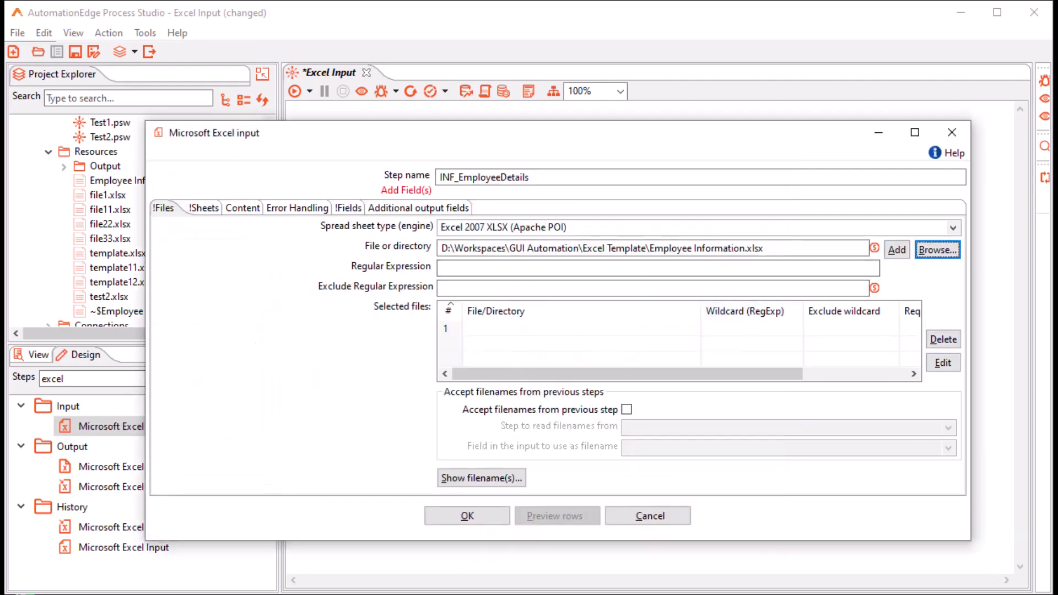
pyautogui.click(897, 250)
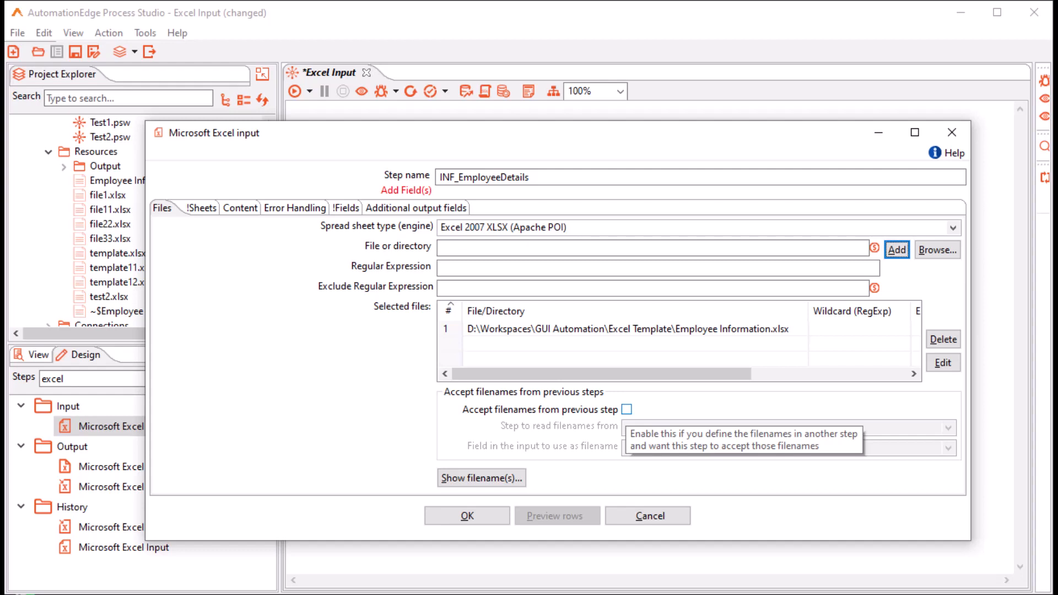
# Enable accepting filenames from the previous step to inspect its step and field options, and disable it again
pyautogui.click(626, 410)
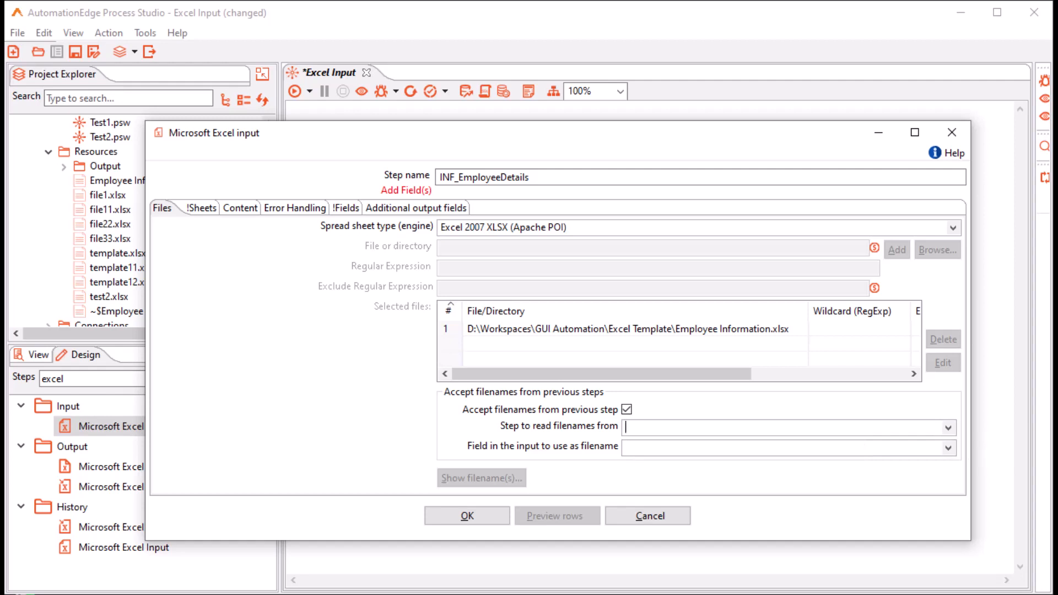
pyautogui.click(665, 448)
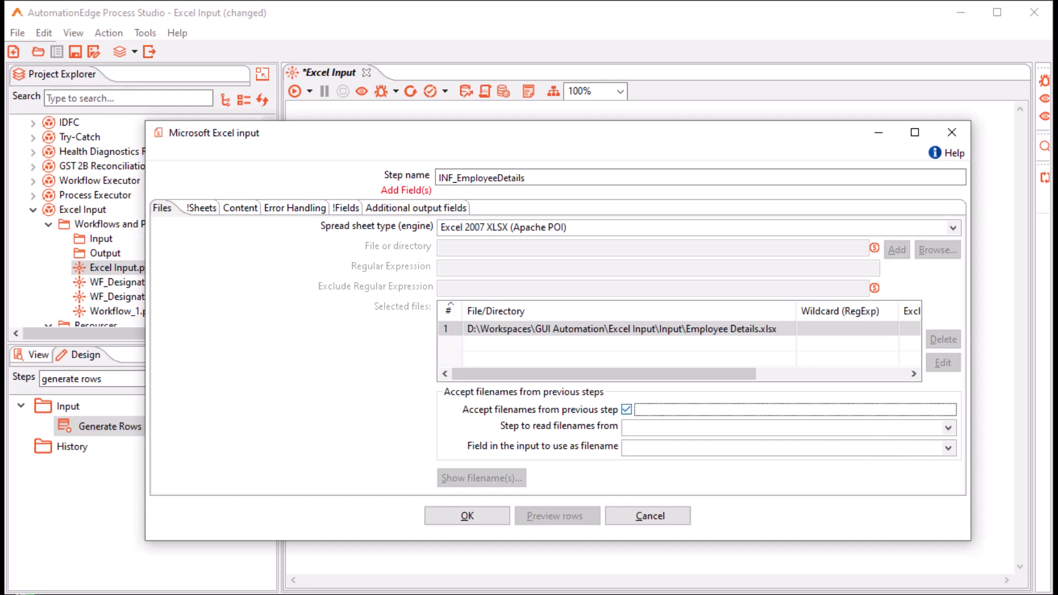
pyautogui.click(627, 410)
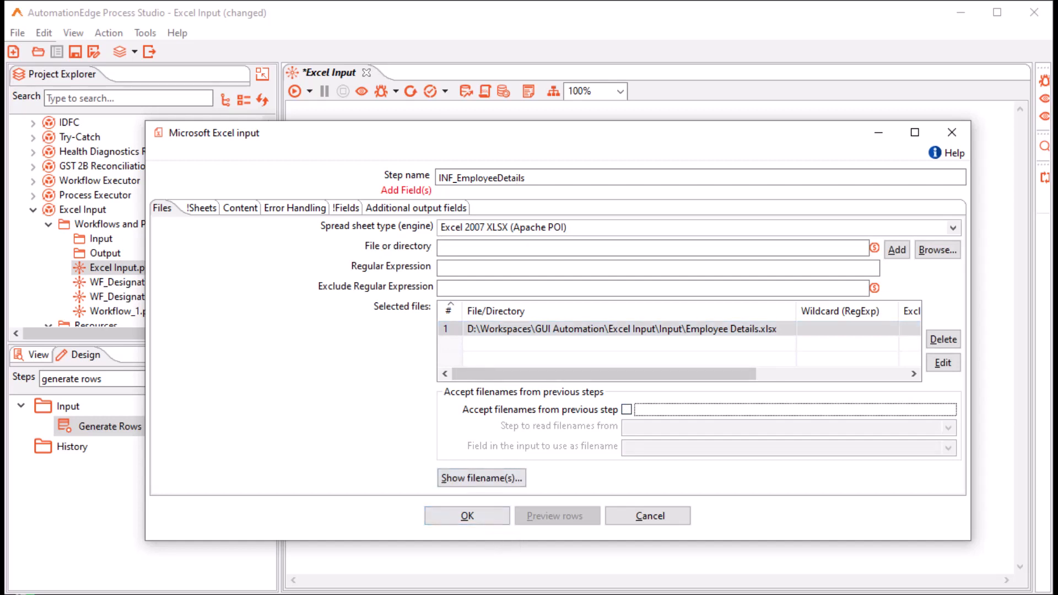
# Retrieve the workbook's sheet names and add the Employee sheet to the list of sheets to read
pyautogui.click(201, 208)
pyautogui.click(447, 248)
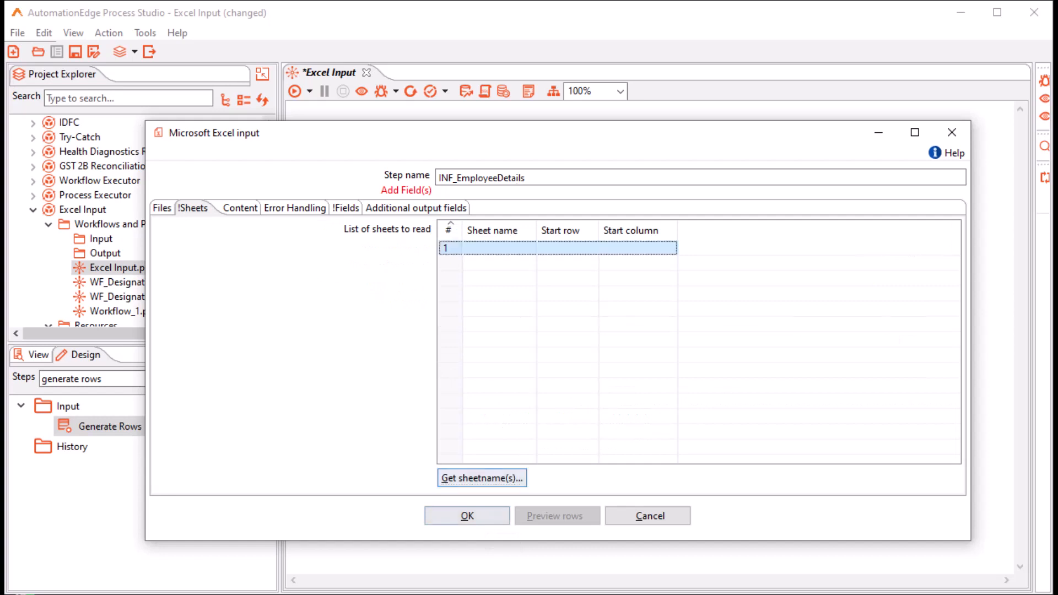
pyautogui.click(482, 479)
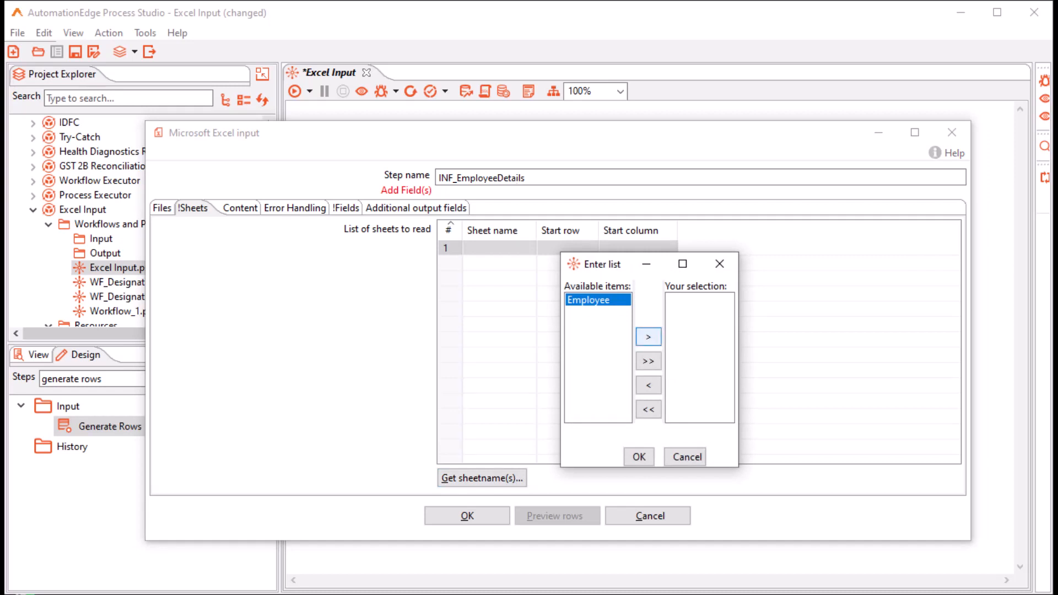
pyautogui.click(648, 336)
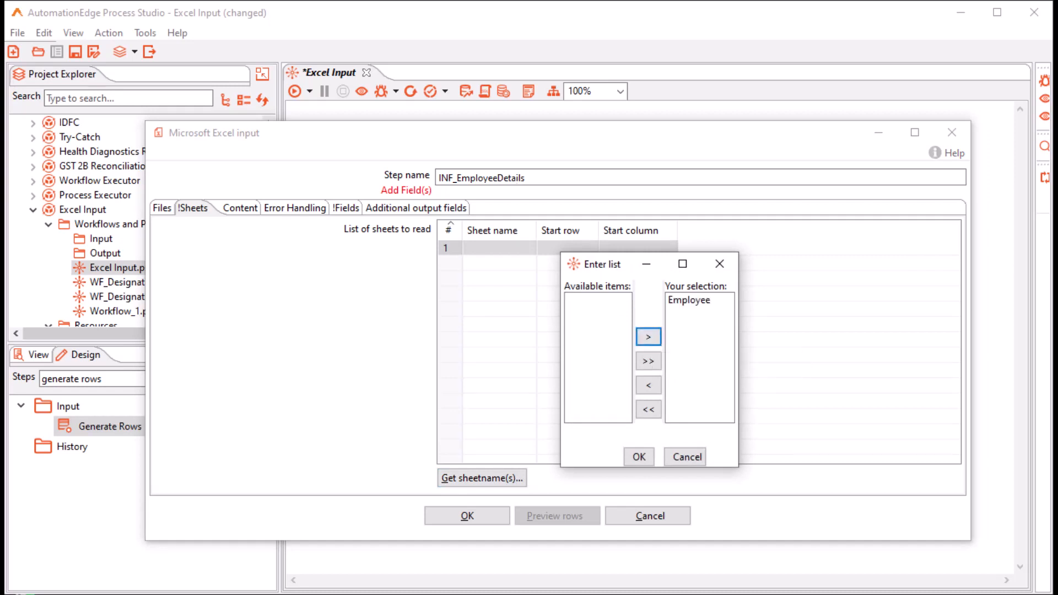
pyautogui.click(639, 456)
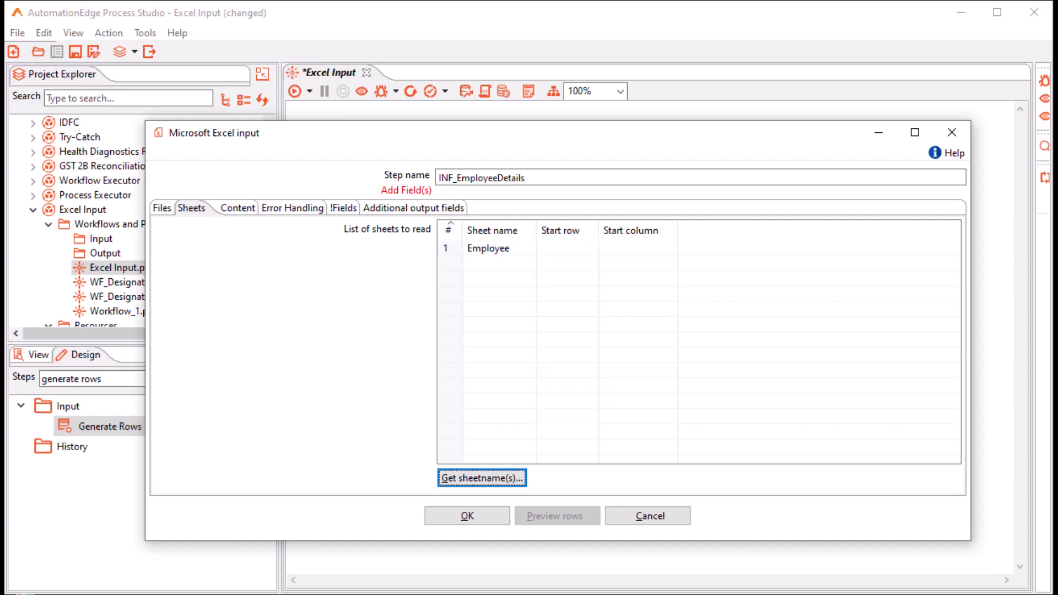
# Review the content settings, switching Header off and on again, and examine the available encodings without choosing one
pyautogui.click(237, 208)
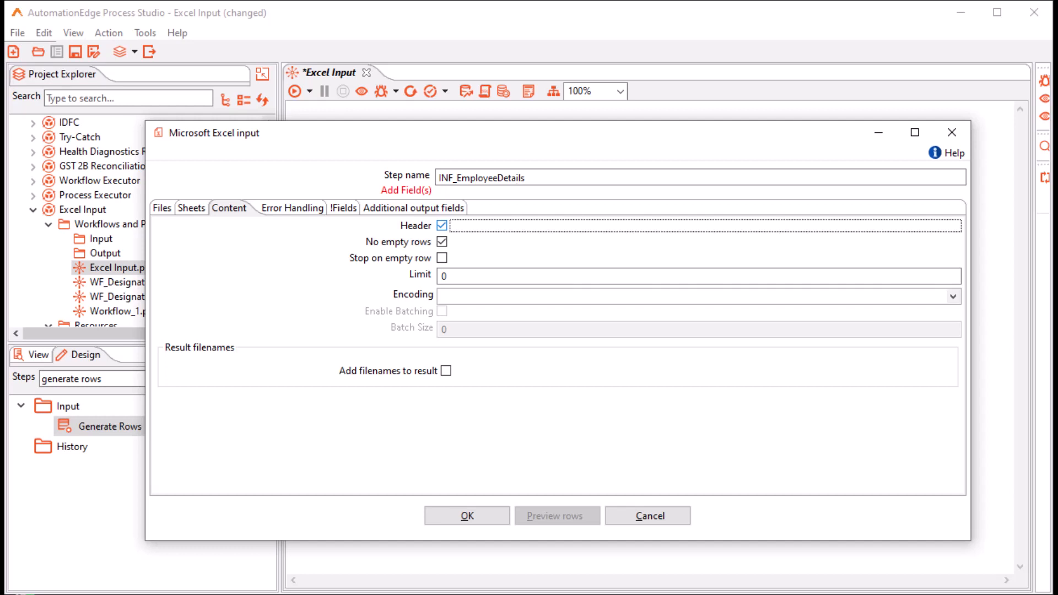
pyautogui.press('space')
pyautogui.press('space')
pyautogui.click(953, 296)
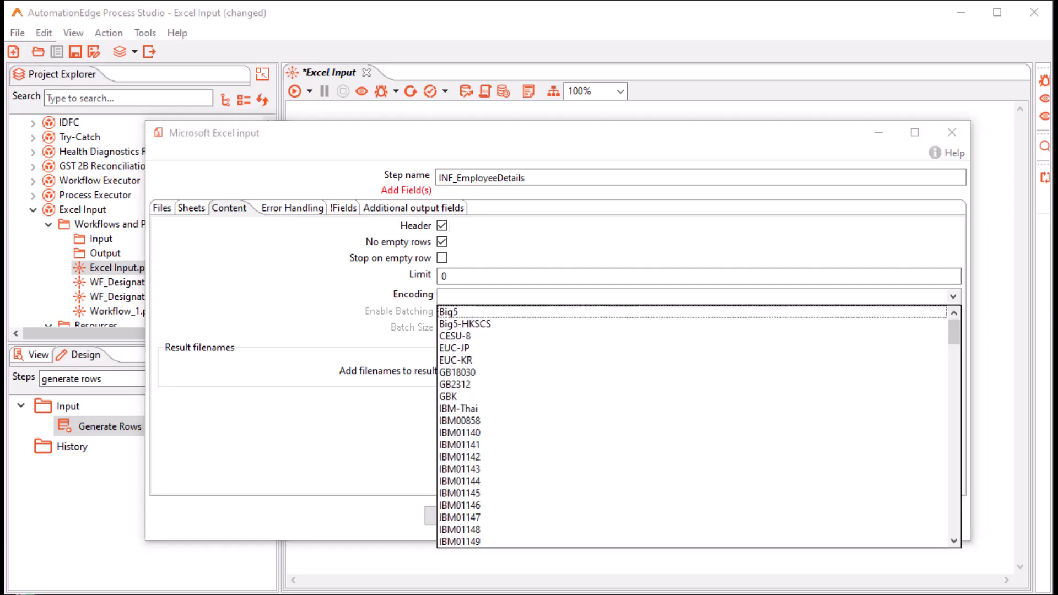
pyautogui.click(953, 296)
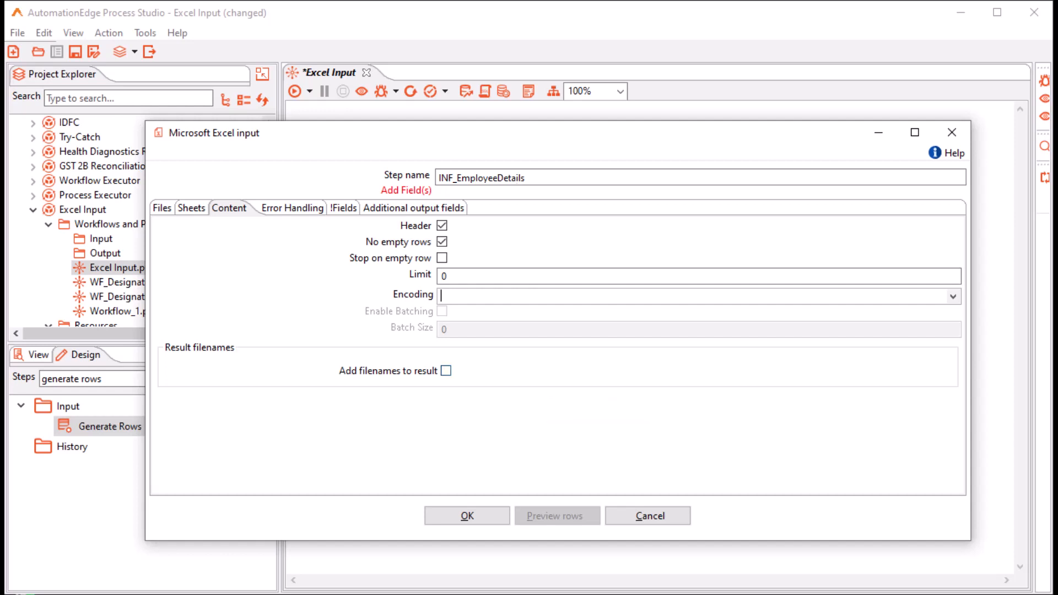
# Enable Ignore errors in the error handling settings and inspect the directory options, including the environment variables offered for warning files
pyautogui.click(292, 208)
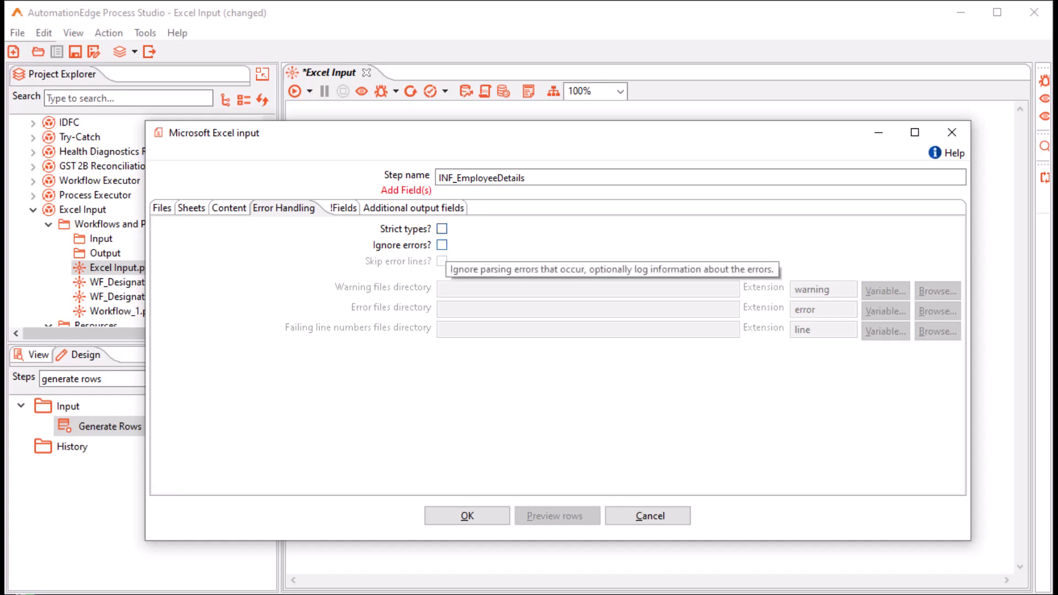
pyautogui.click(442, 244)
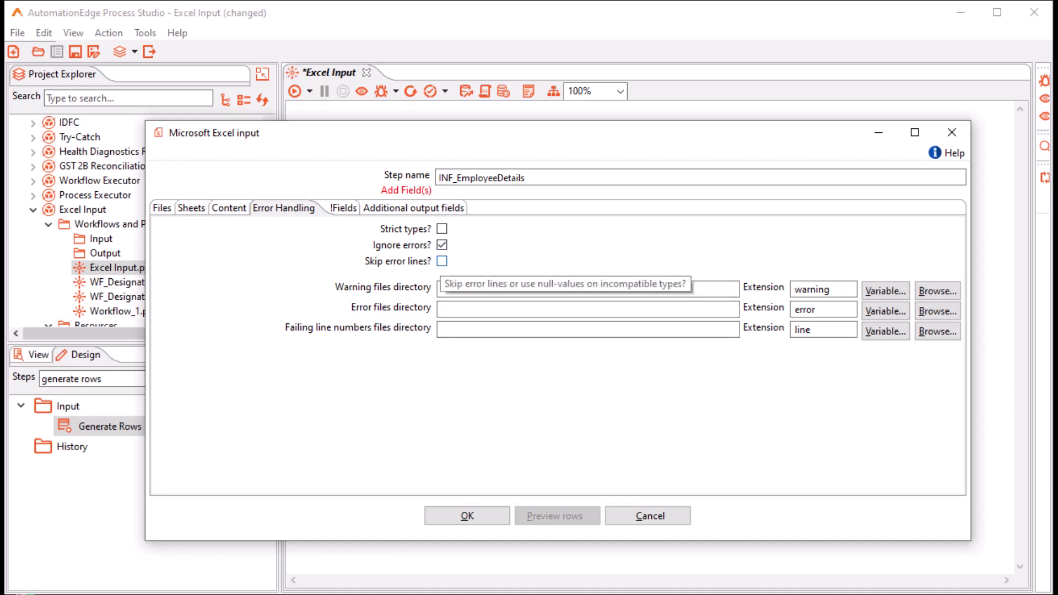
pyautogui.click(443, 289)
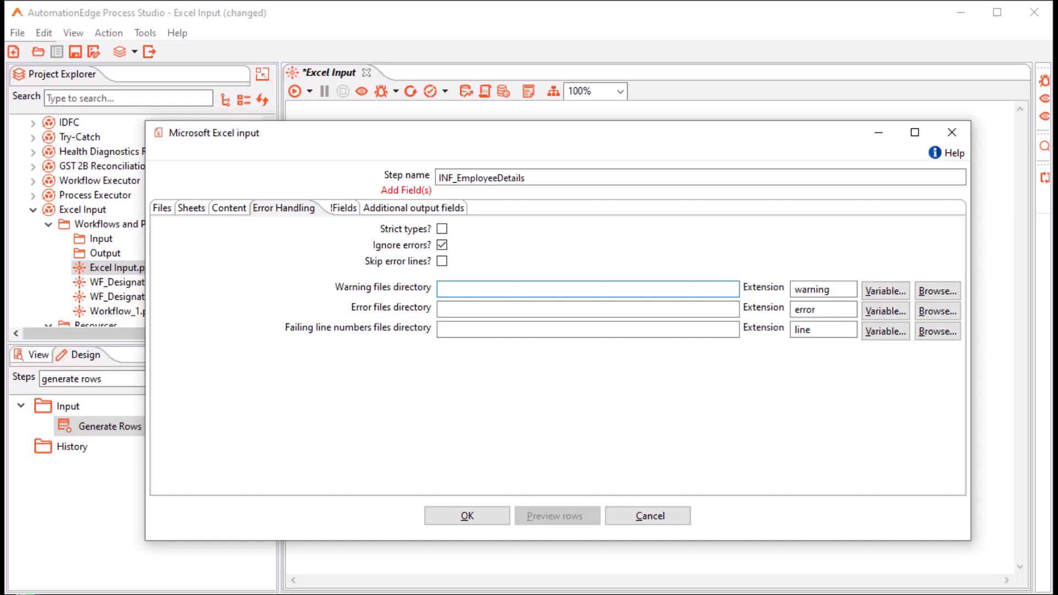
pyautogui.press('Tab')
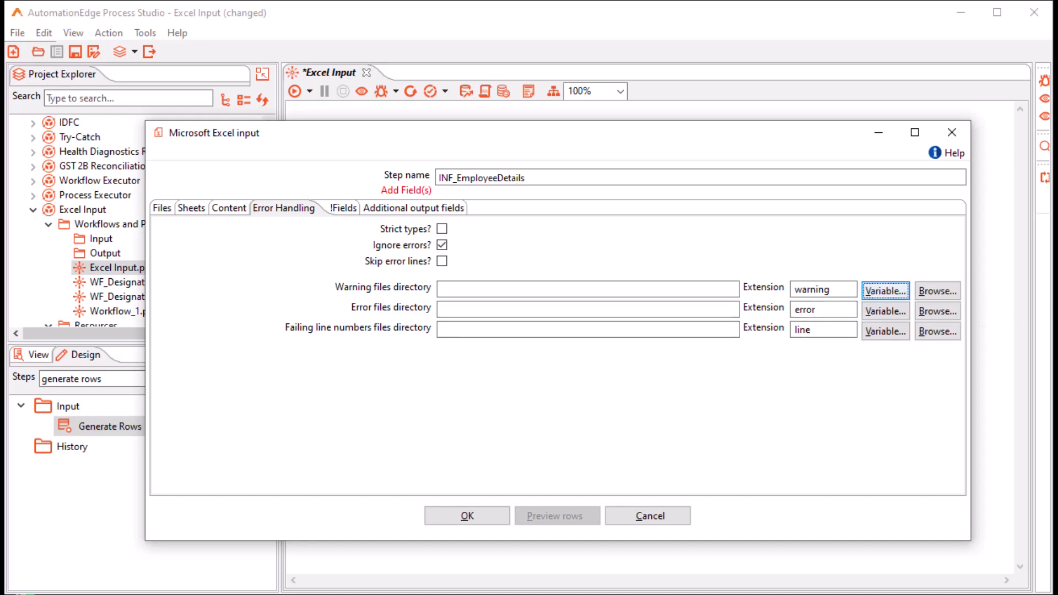
pyautogui.click(885, 291)
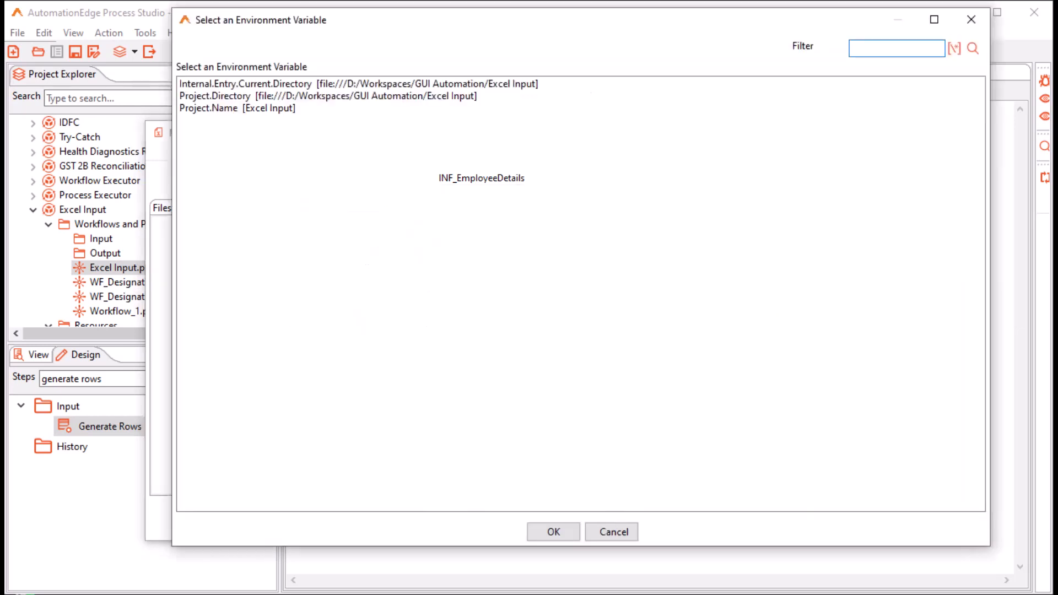
pyautogui.click(553, 532)
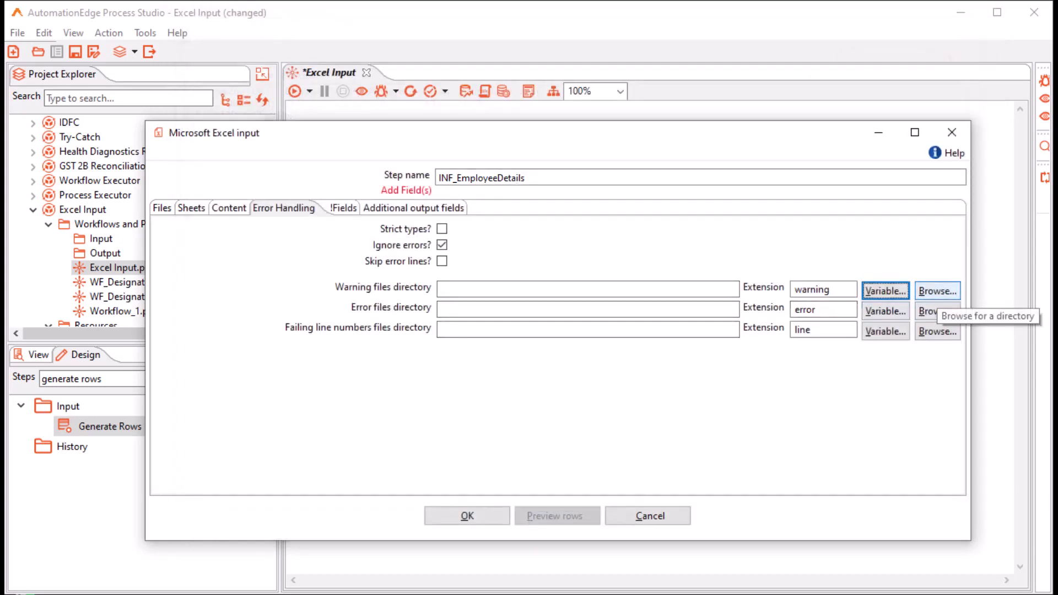
pyautogui.click(588, 309)
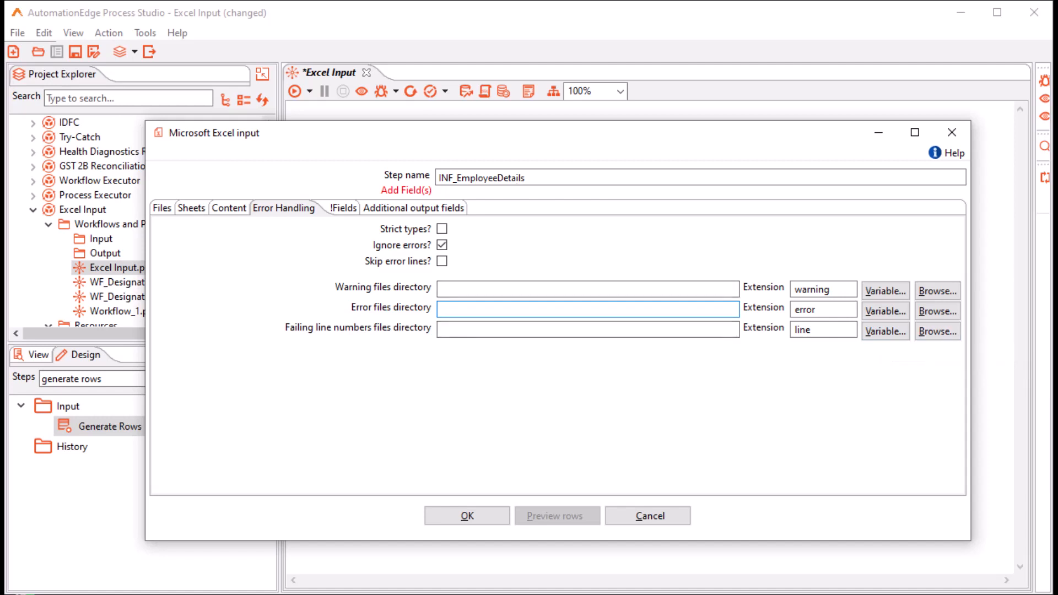
# Fill the field list of the Excel input from the sheet's header row
pyautogui.click(343, 208)
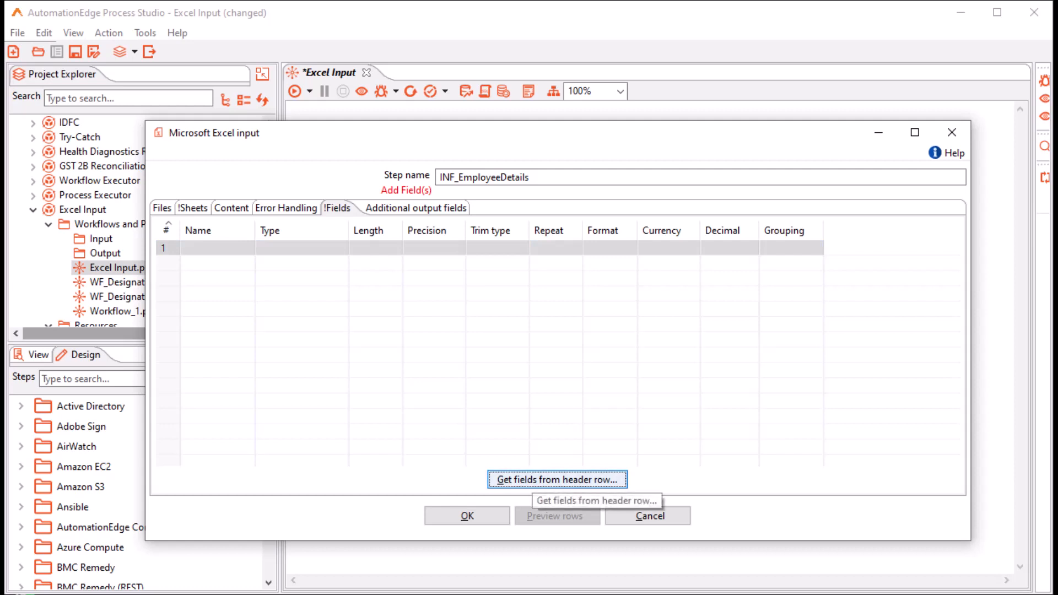
pyautogui.click(529, 480)
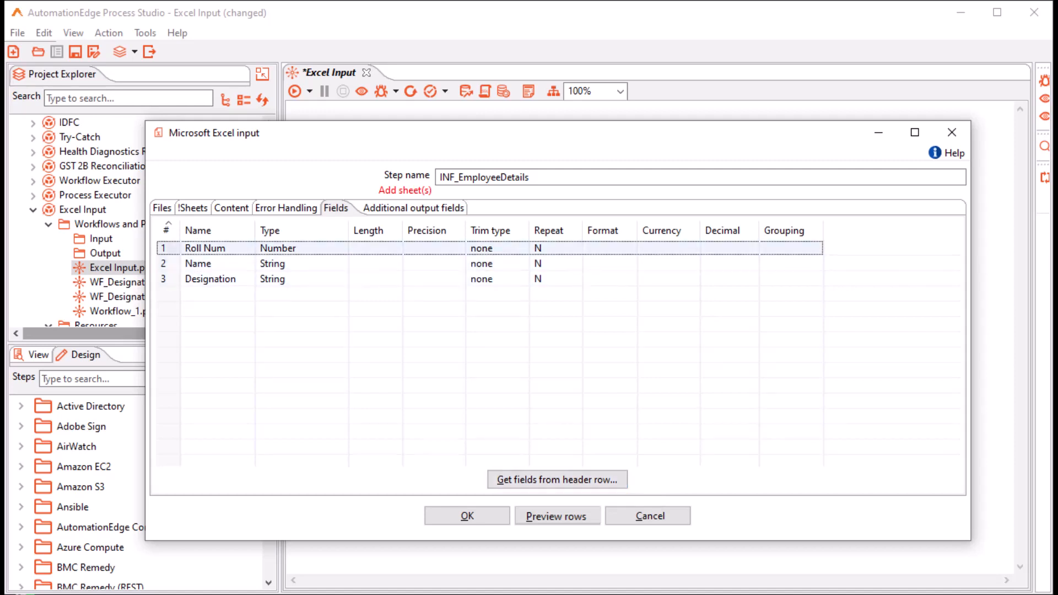
# Examine the Roll Num field's type, trim type, repeat, format, currency, decimal and grouping settings without changing them
pyautogui.click(309, 248)
pyautogui.click(342, 248)
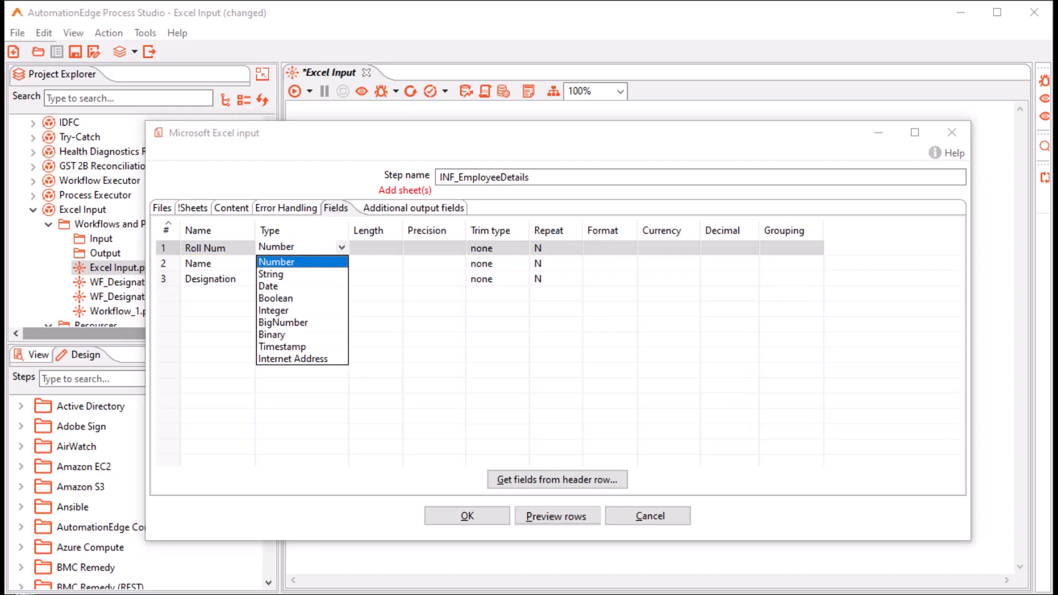
pyautogui.click(341, 247)
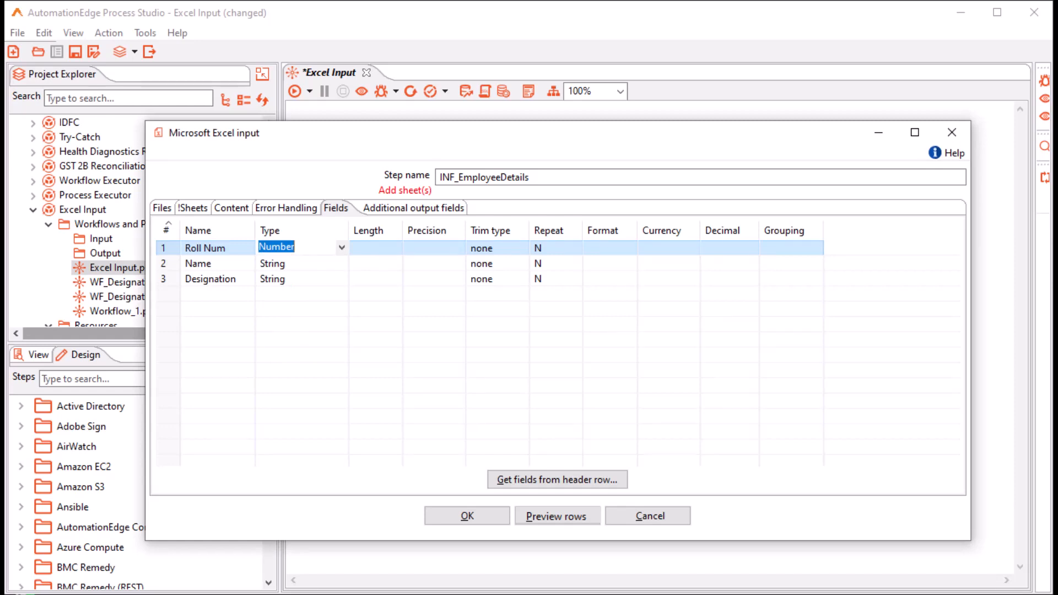
pyautogui.click(494, 248)
pyautogui.click(522, 248)
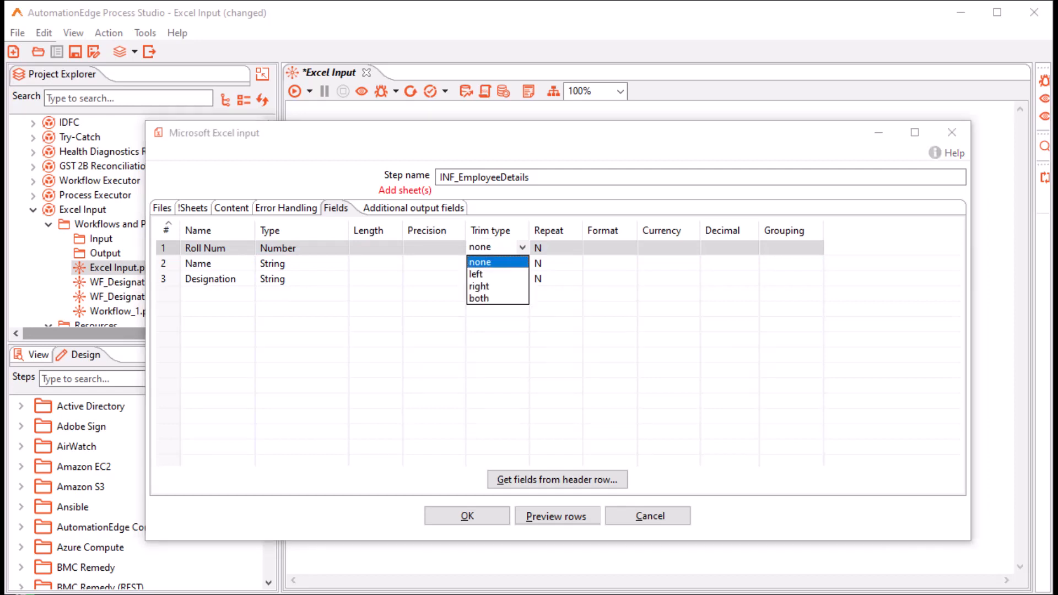
pyautogui.press('Tab')
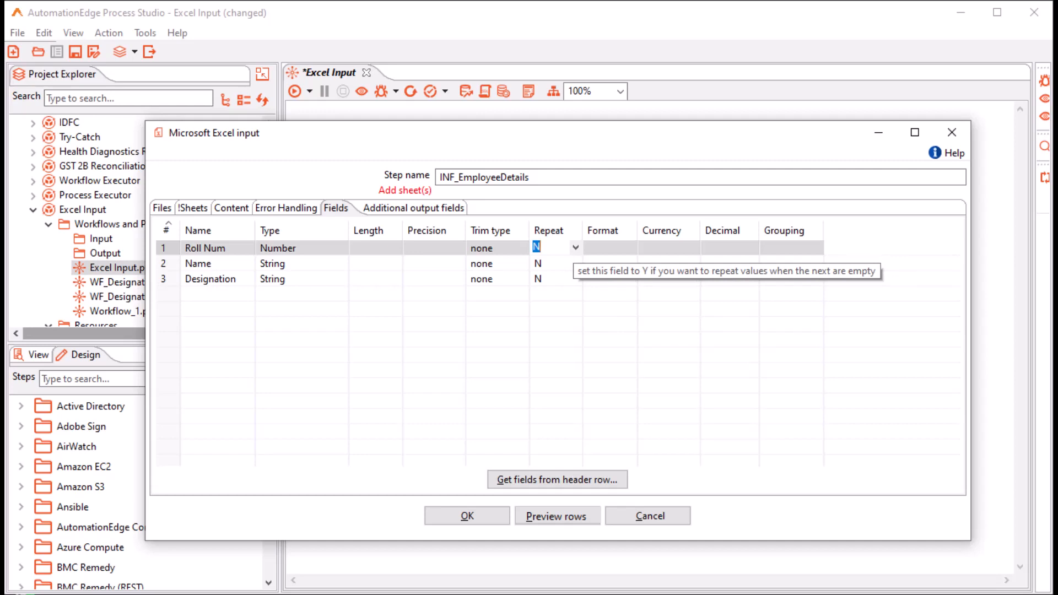
pyautogui.click(611, 248)
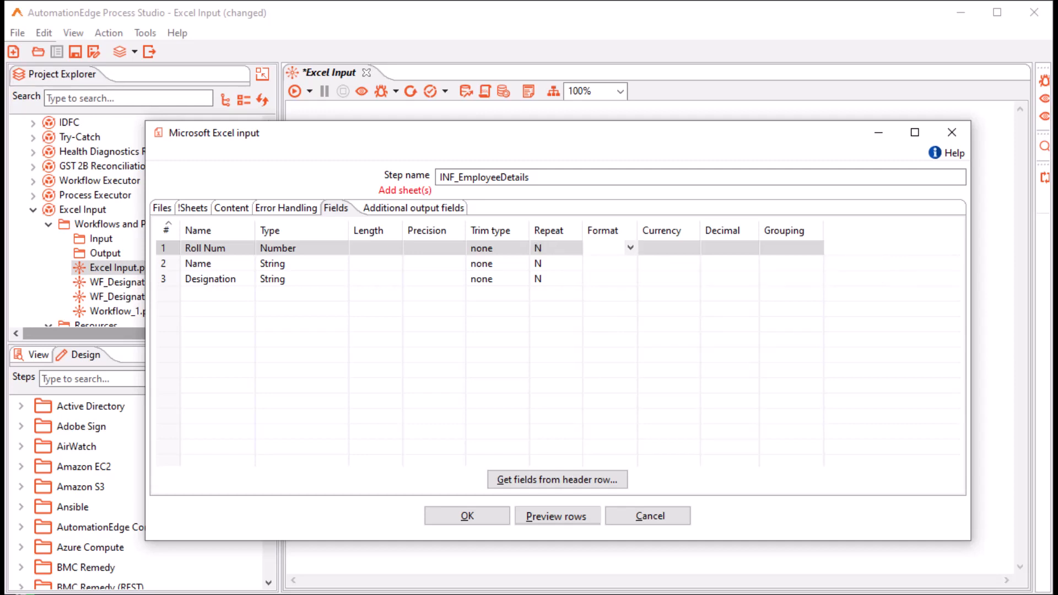
pyautogui.click(631, 248)
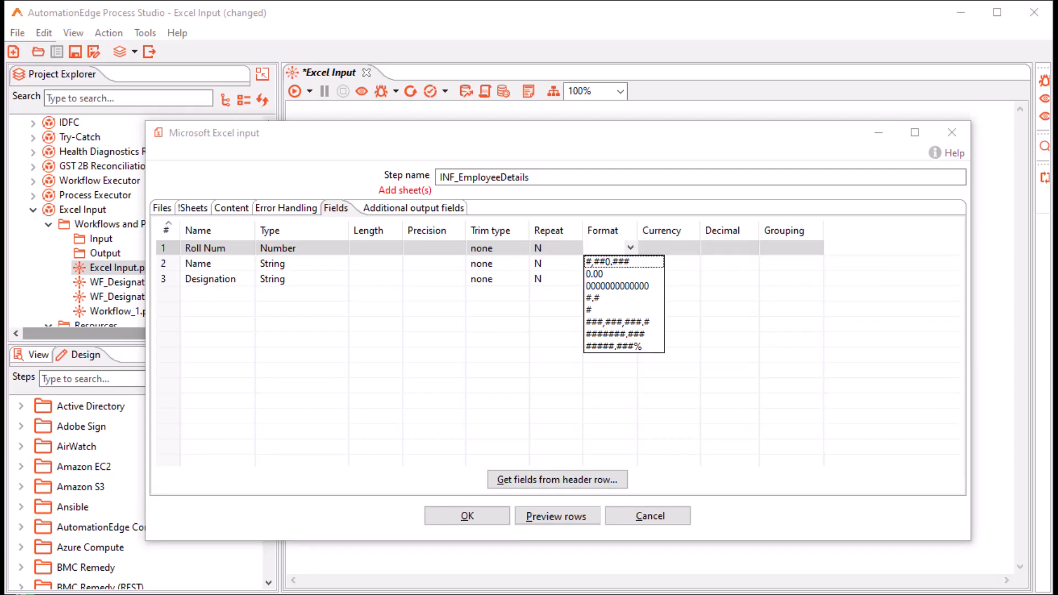
pyautogui.click(669, 248)
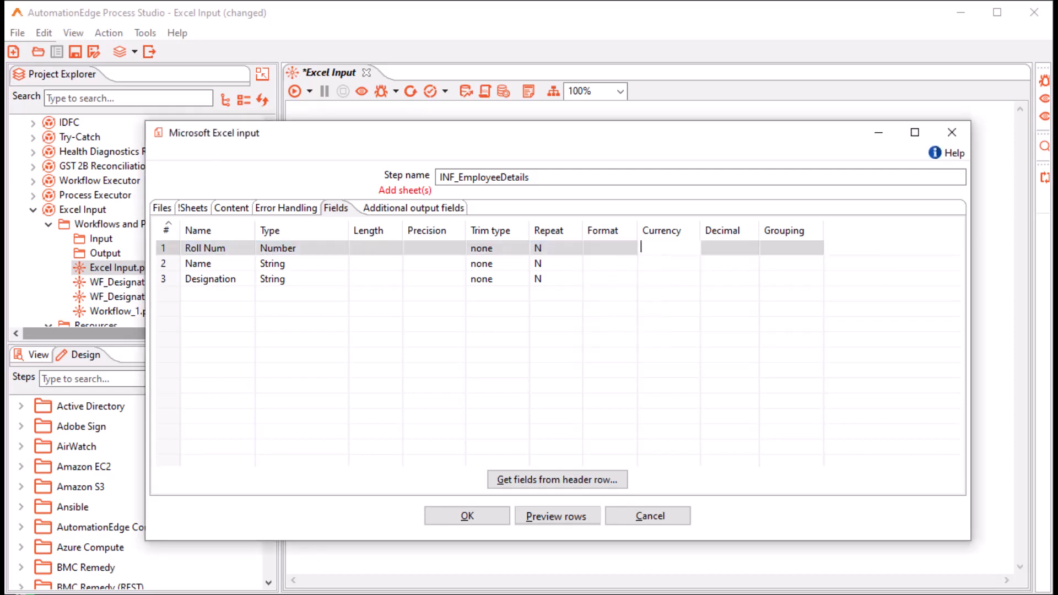
pyautogui.click(729, 248)
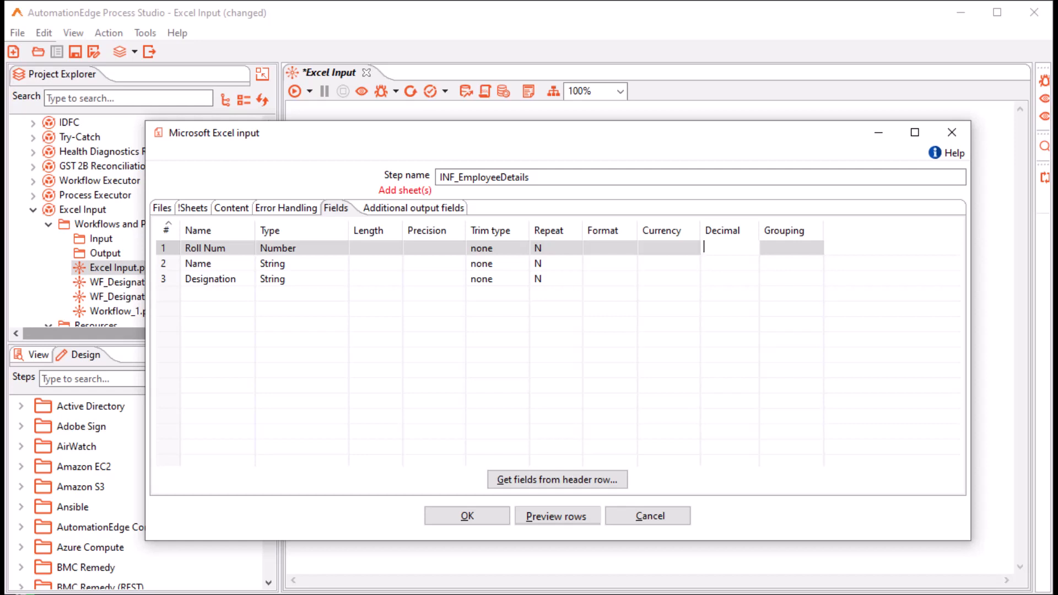
pyautogui.click(791, 248)
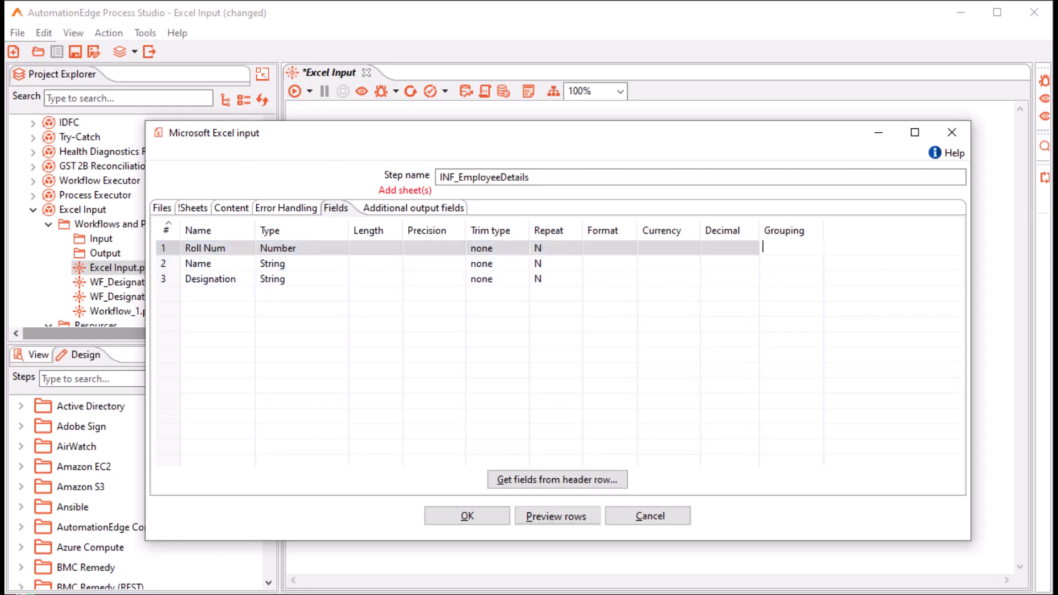
# Preview the Excel input's data with a preview size of 1000 rows, and close the preview after checking the Roll Num values
pyautogui.click(557, 517)
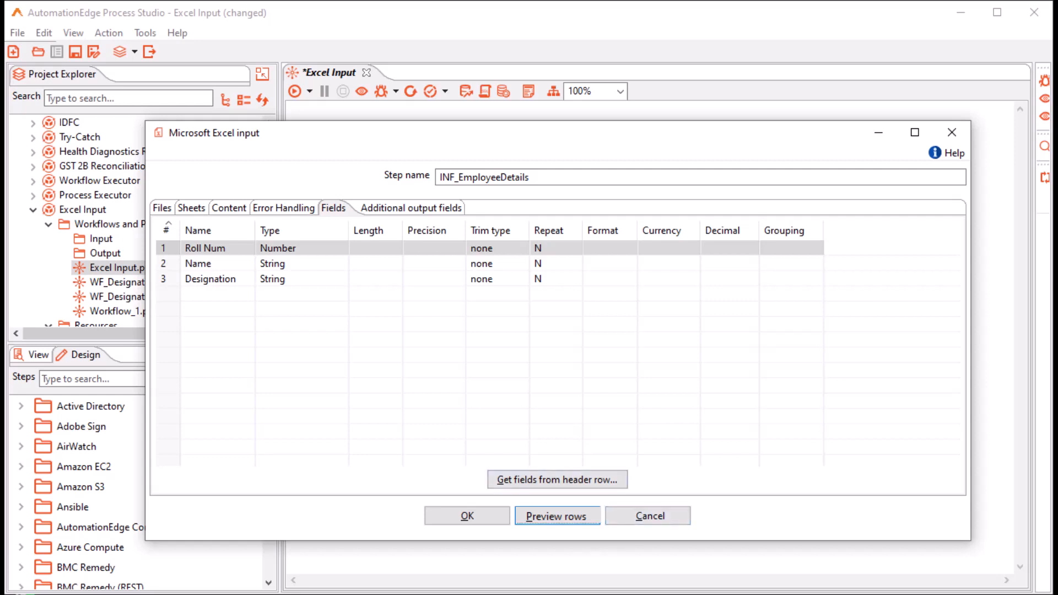
pyautogui.click(557, 518)
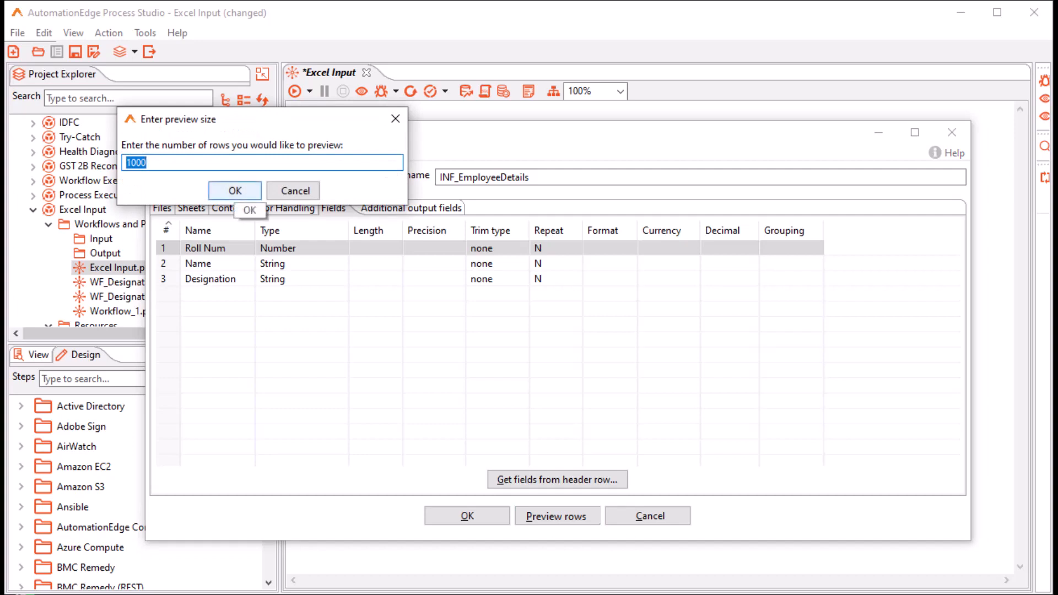
pyautogui.click(234, 191)
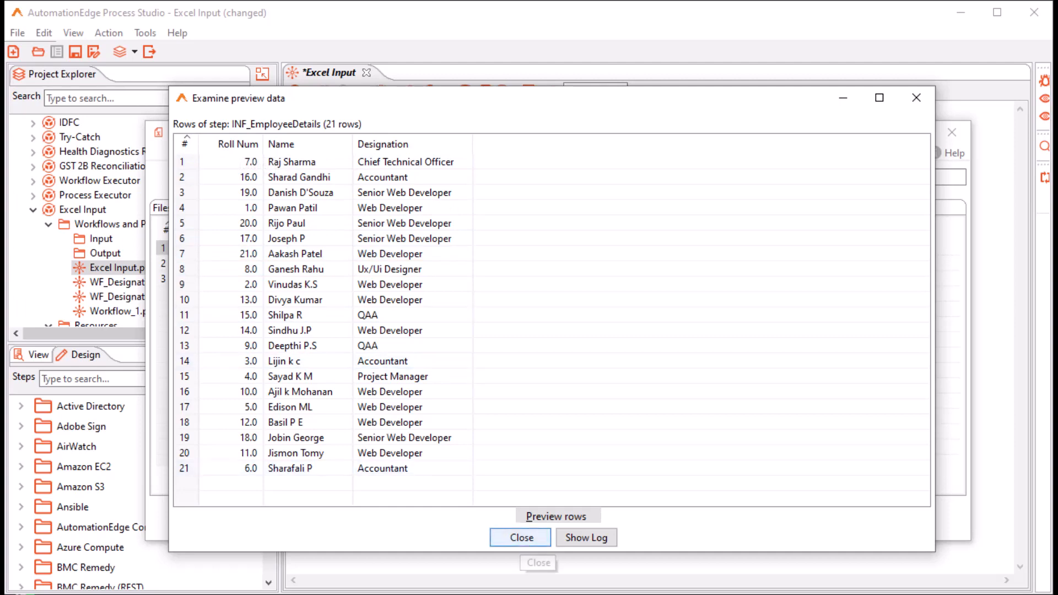
pyautogui.click(522, 538)
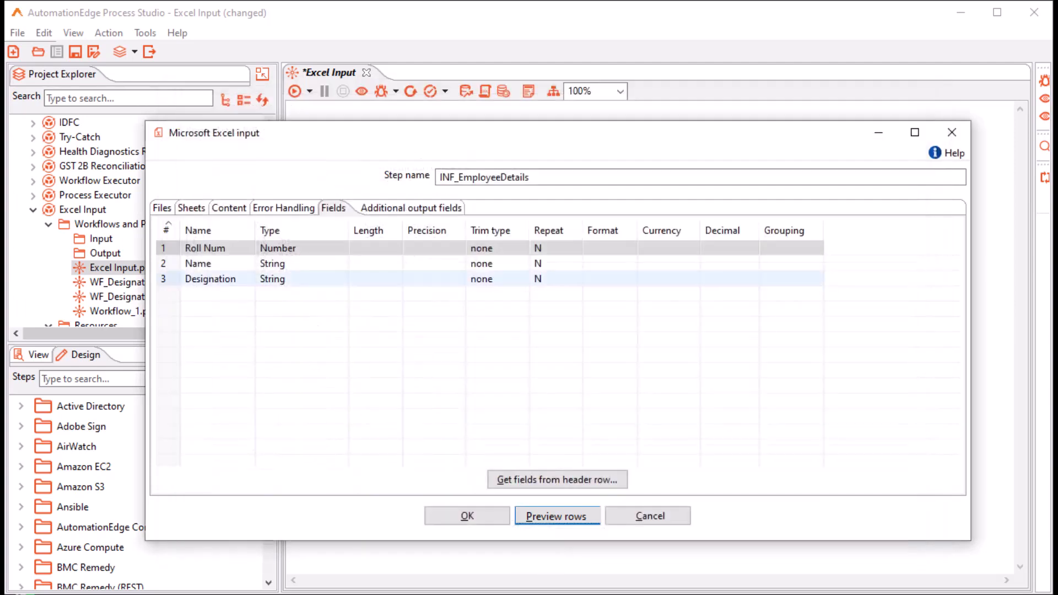
# Set the Roll Num field's type to Integer and check the result in a 1000-row preview
pyautogui.click(298, 247)
pyautogui.click(341, 248)
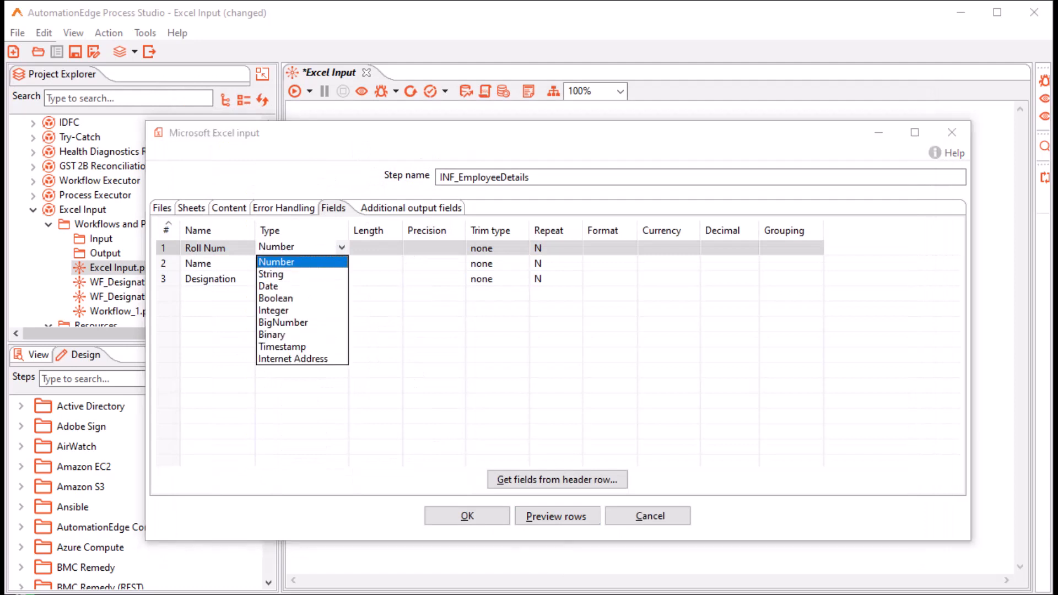
pyautogui.click(273, 311)
pyautogui.click(556, 516)
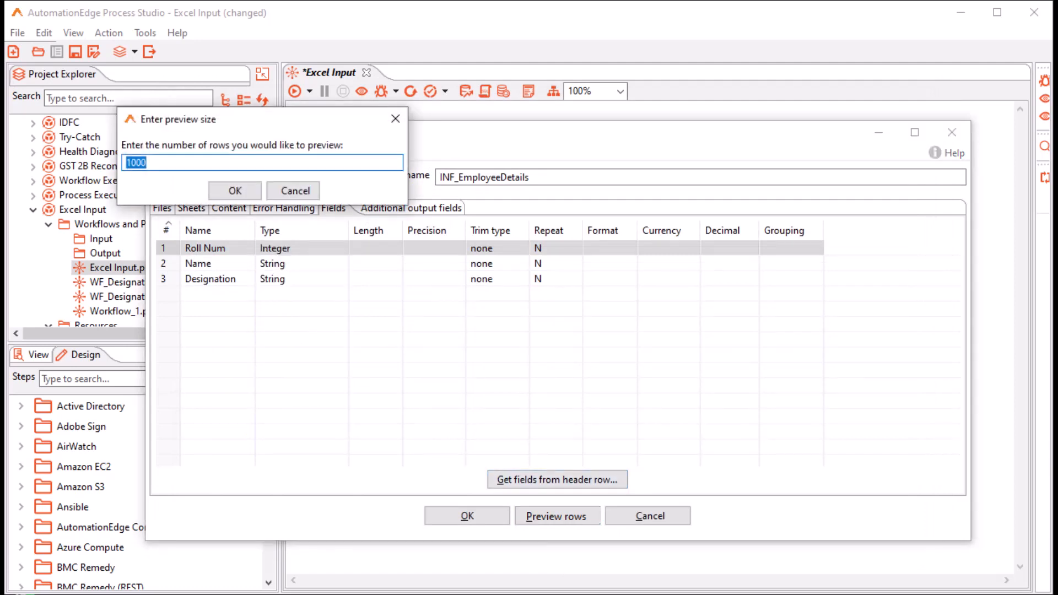
pyautogui.press('Return')
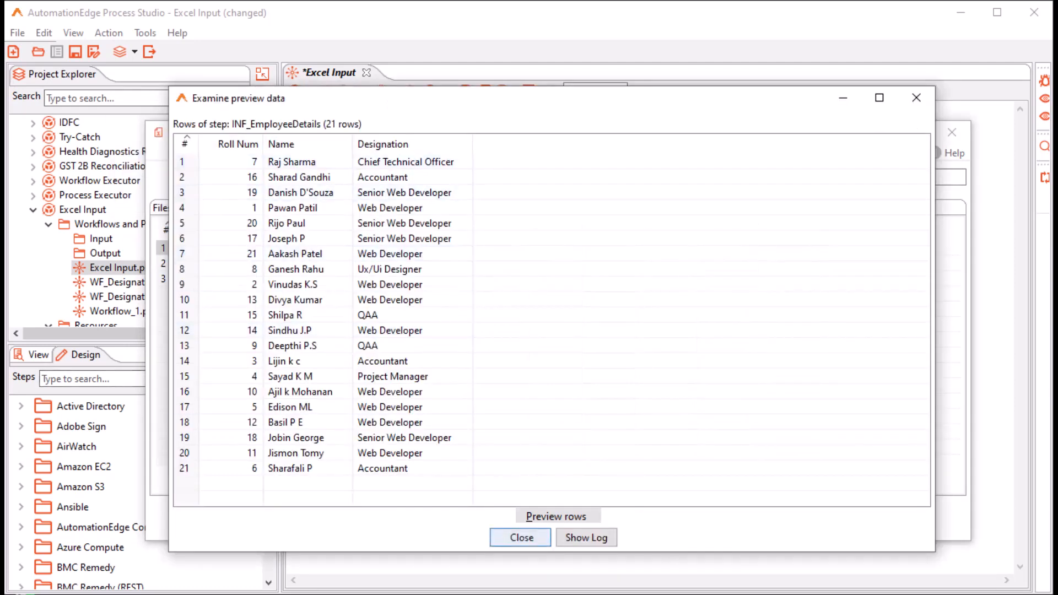
pyautogui.press('Return')
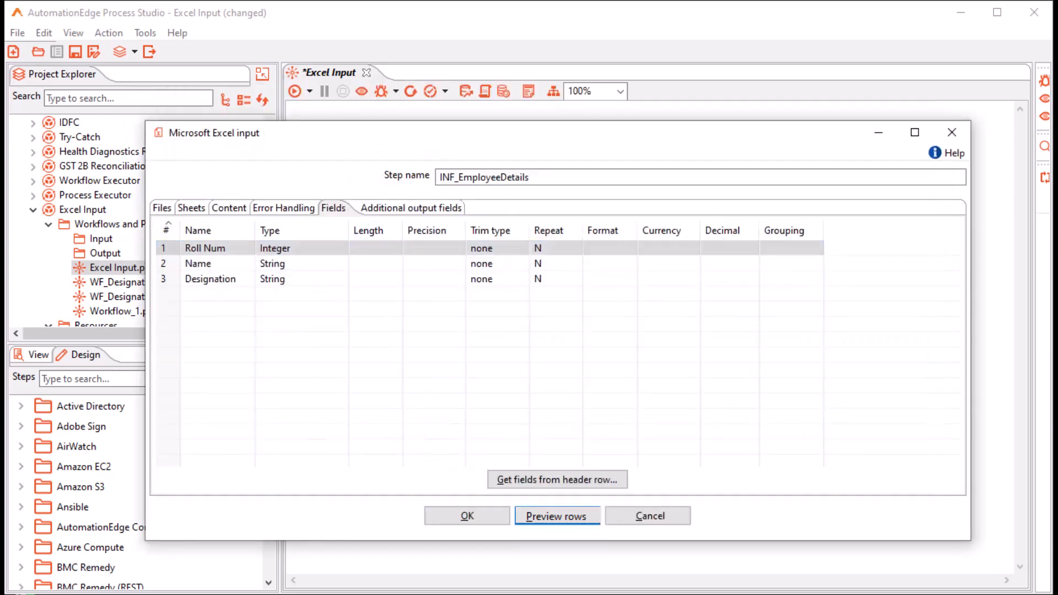
# Name the full filename field FullFilename in the additional output fields of the Excel input
pyautogui.click(411, 209)
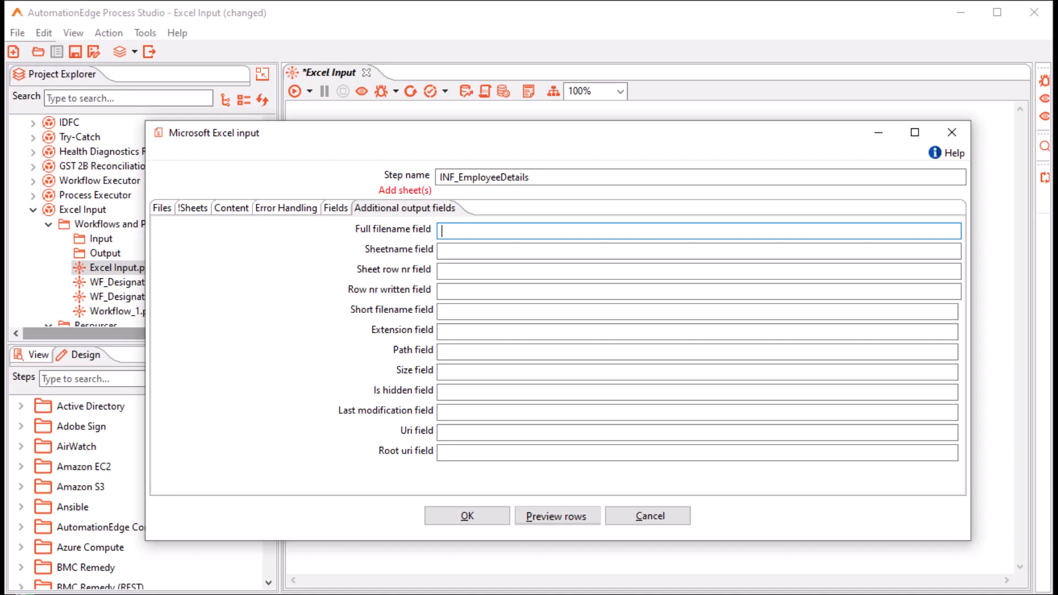
pyautogui.write('FullFilename')
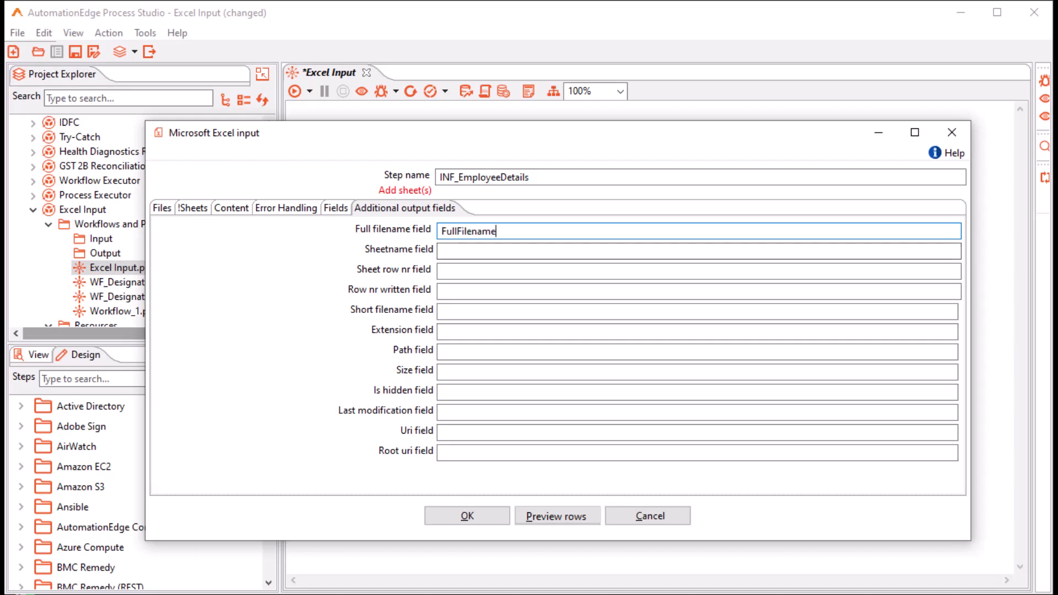
# Review the remaining additional output fields, from Sheetname through Root uri, leaving them empty
pyautogui.click(474, 252)
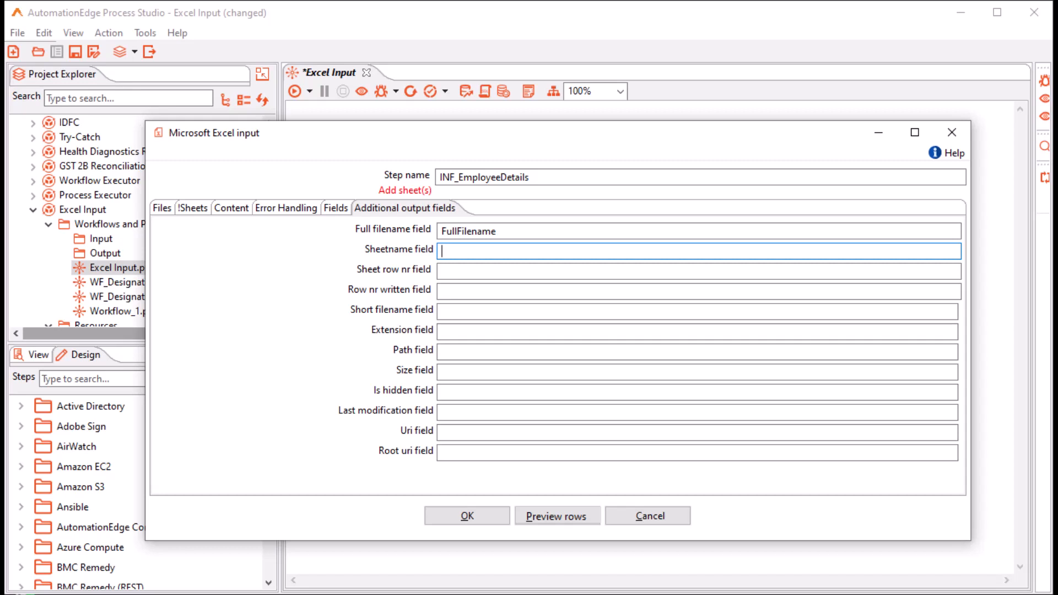
pyautogui.click(442, 271)
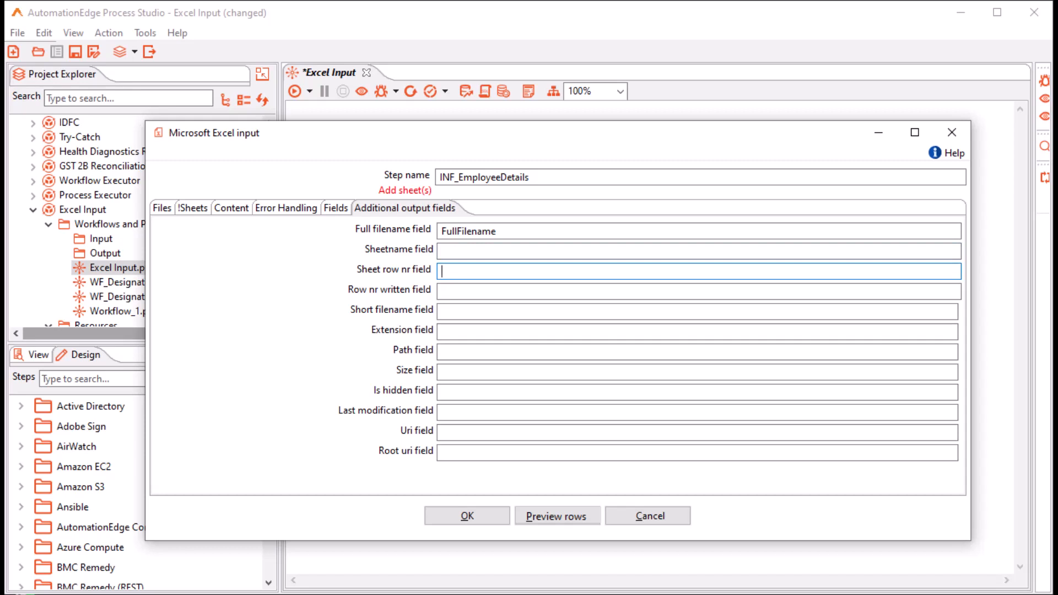
pyautogui.click(442, 292)
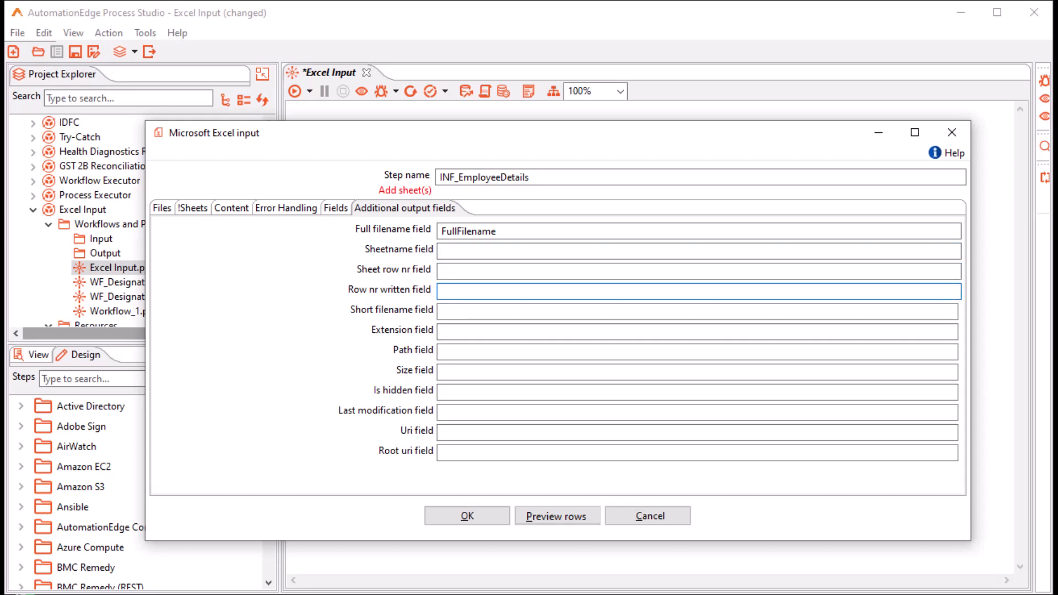
pyautogui.click(442, 312)
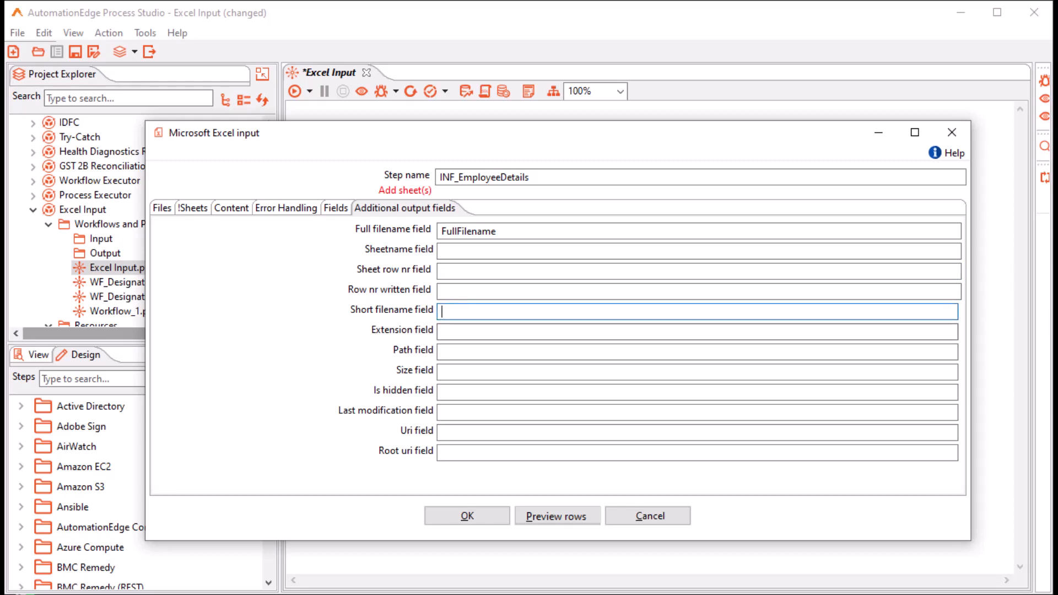
pyautogui.click(442, 331)
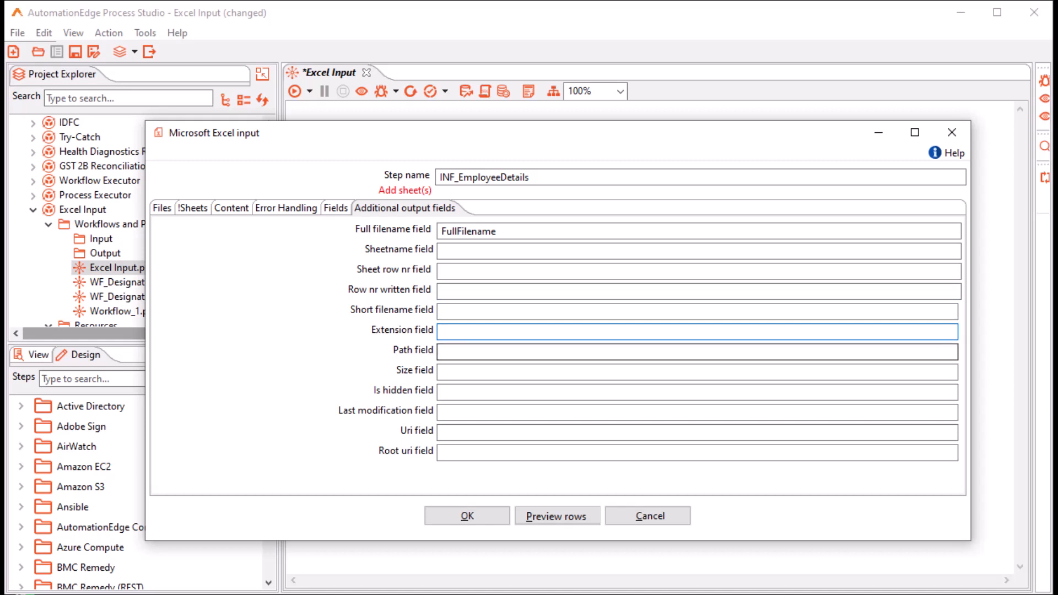
pyautogui.click(442, 352)
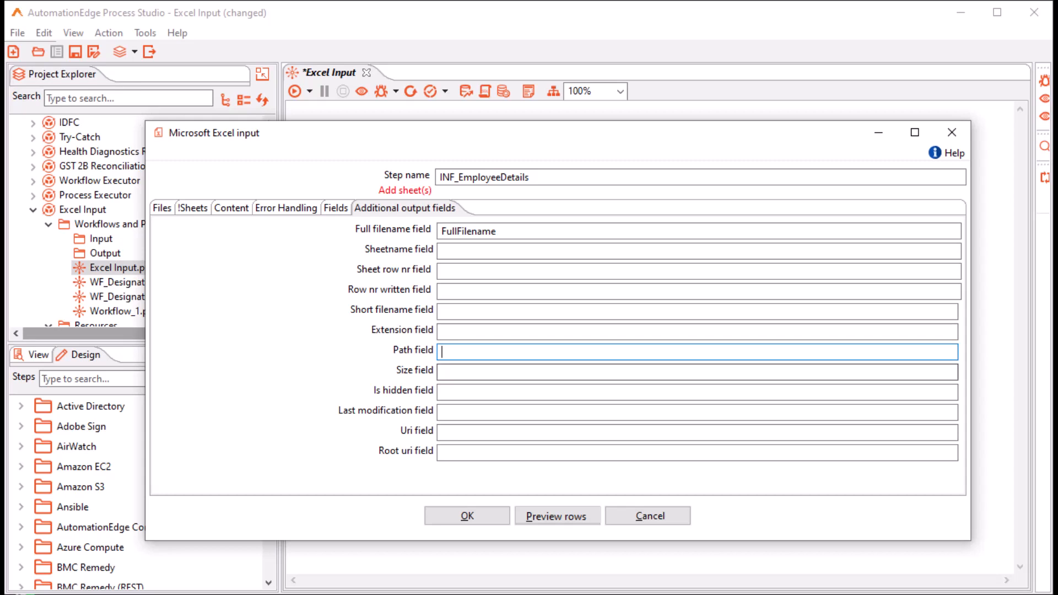
pyautogui.click(442, 372)
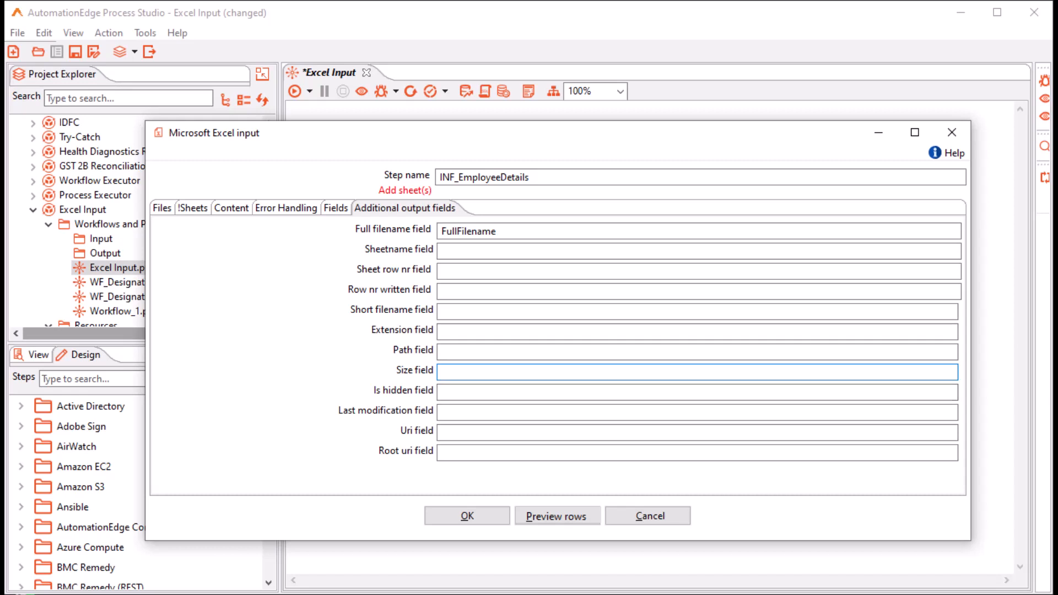
pyautogui.click(442, 393)
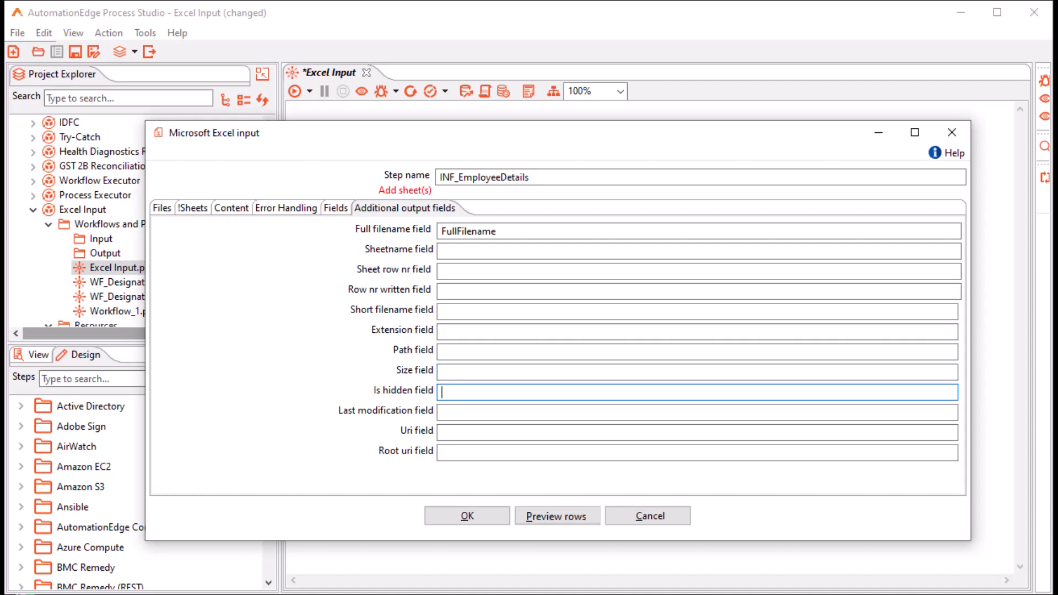
pyautogui.click(443, 413)
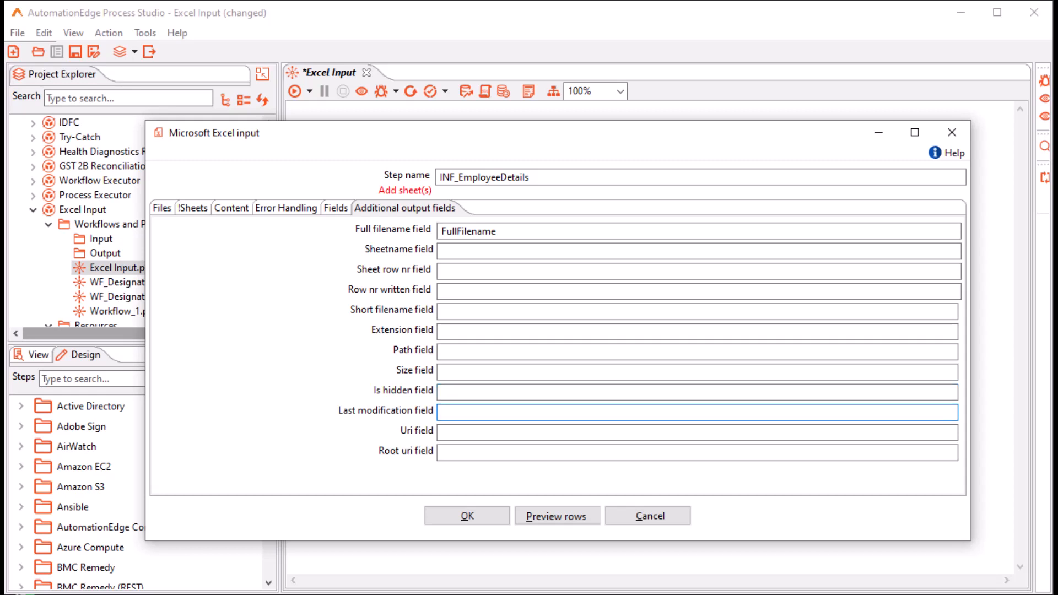
pyautogui.click(442, 453)
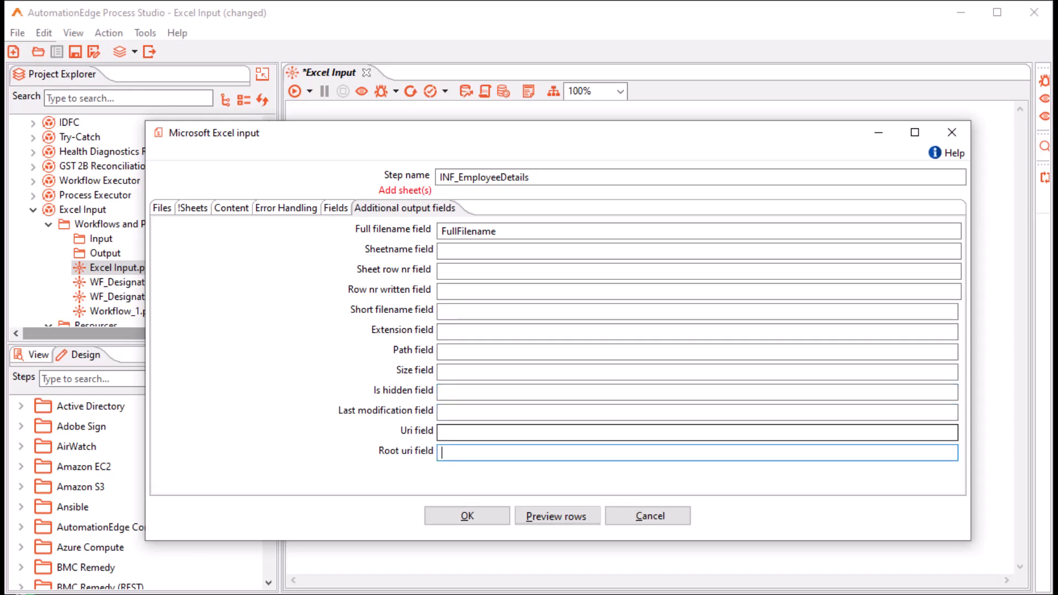
pyautogui.click(442, 432)
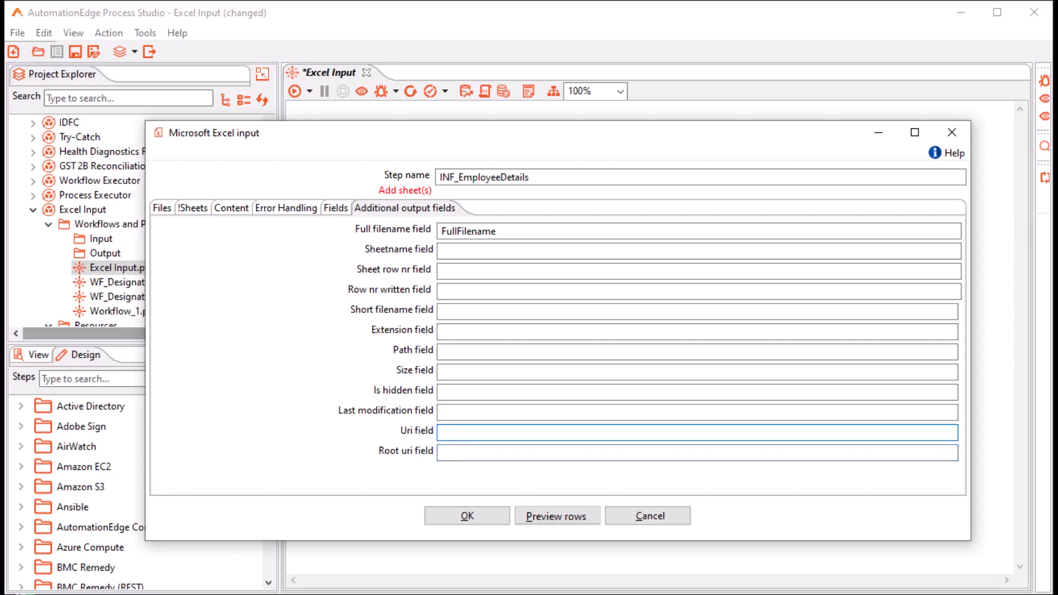
pyautogui.click(442, 454)
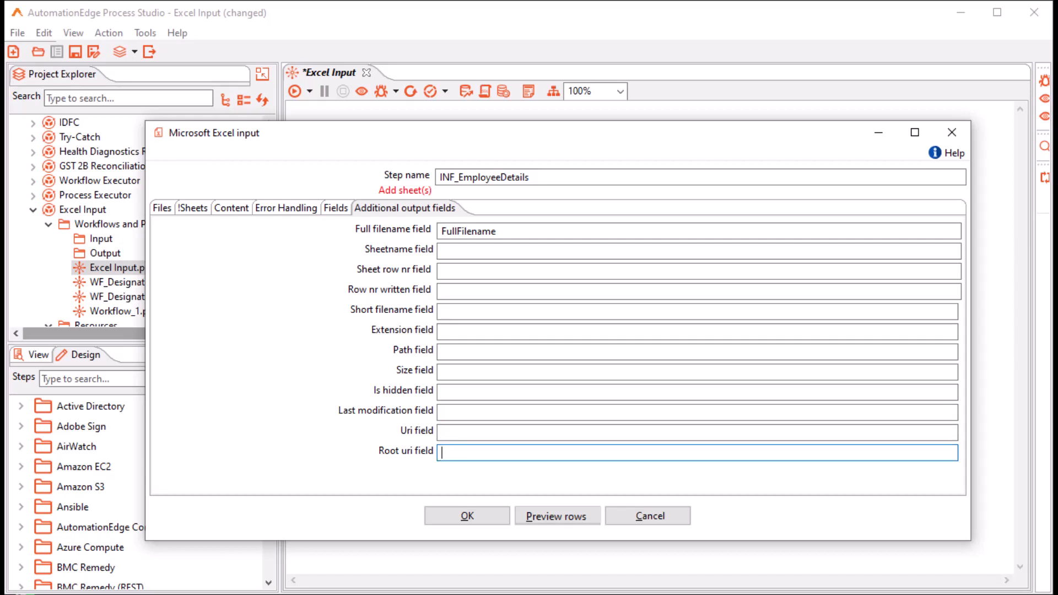